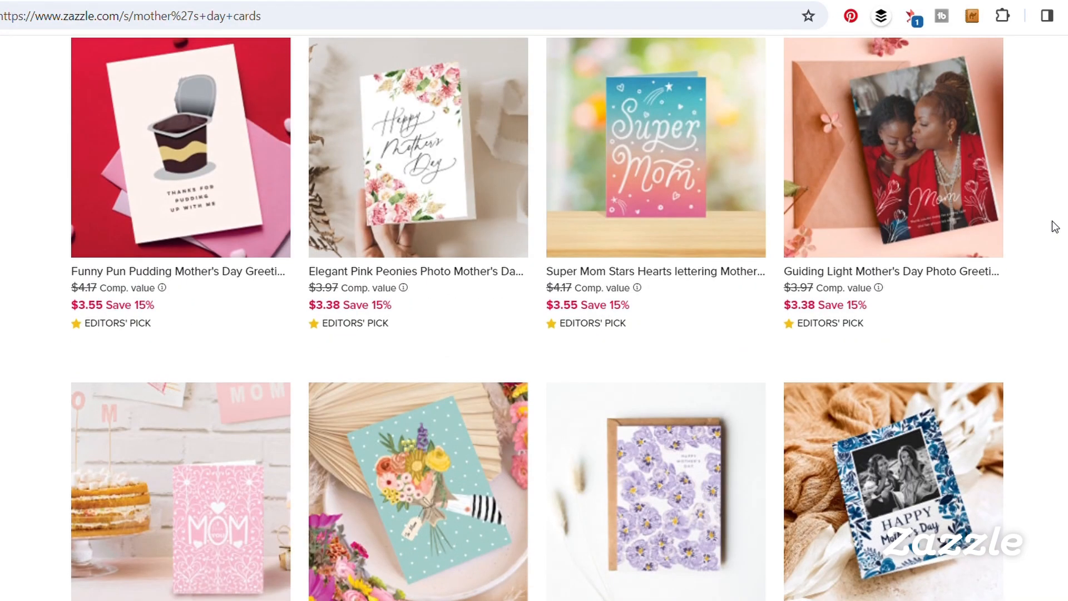
# Browse the Mother's Day cards, gift categories and gift listings for customizable designs.
pyautogui.scroll(-4, 1052, 227)
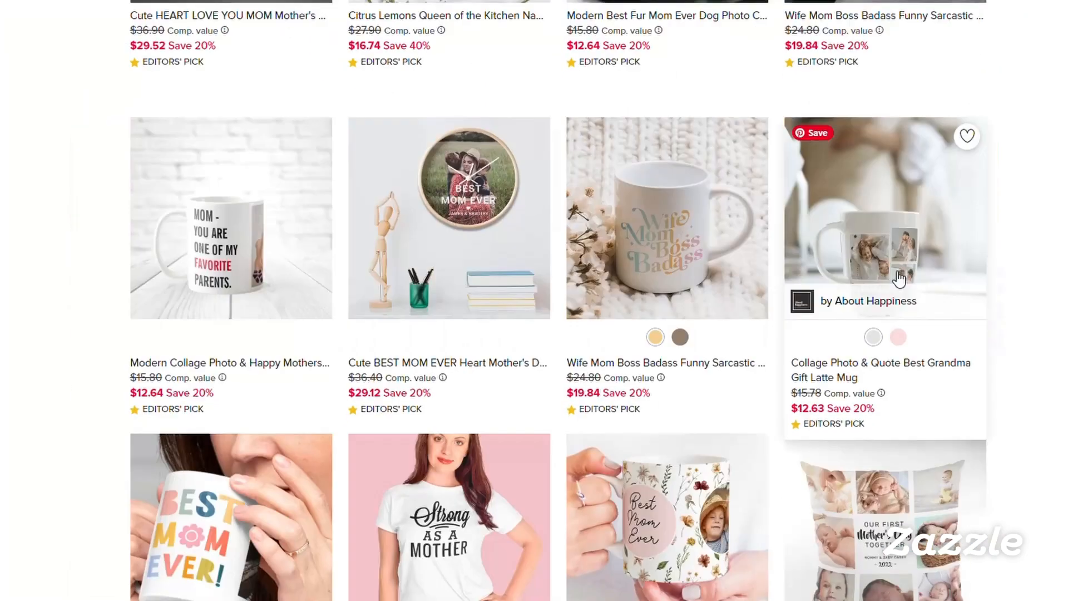
pyautogui.scroll(-5, 899, 278)
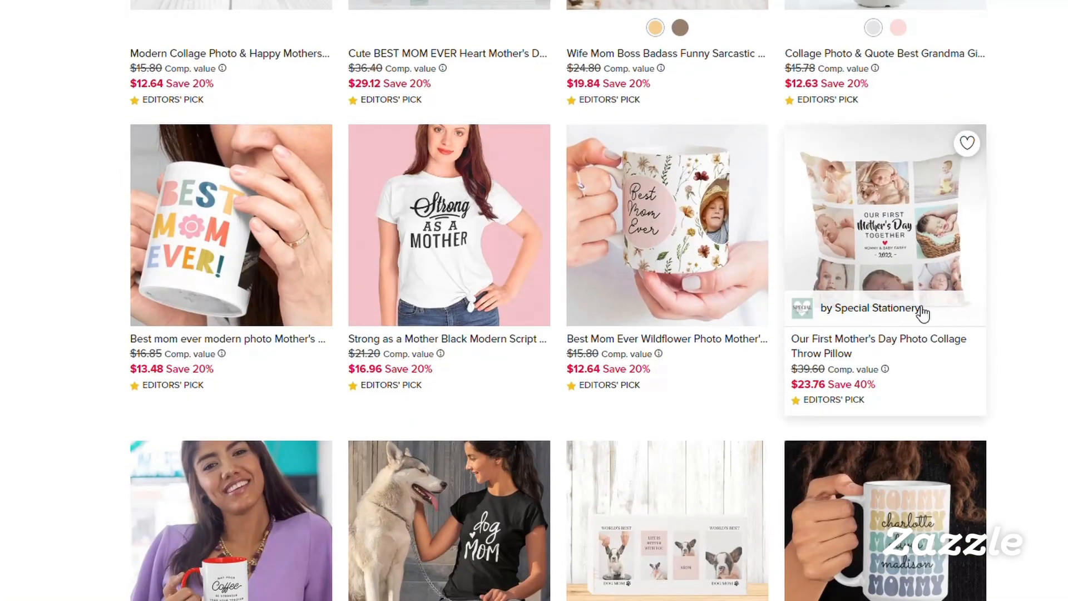
pyautogui.scroll(-5, 922, 312)
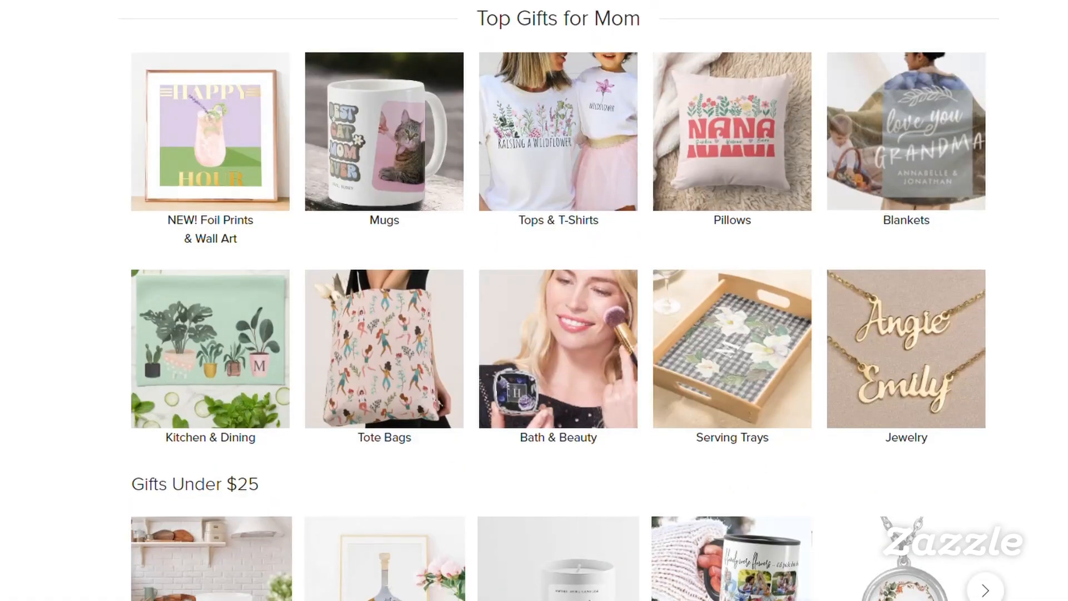
pyautogui.scroll(-3, 557, 301)
pyautogui.scroll(2, 557, 301)
pyautogui.scroll(3, 779, 226)
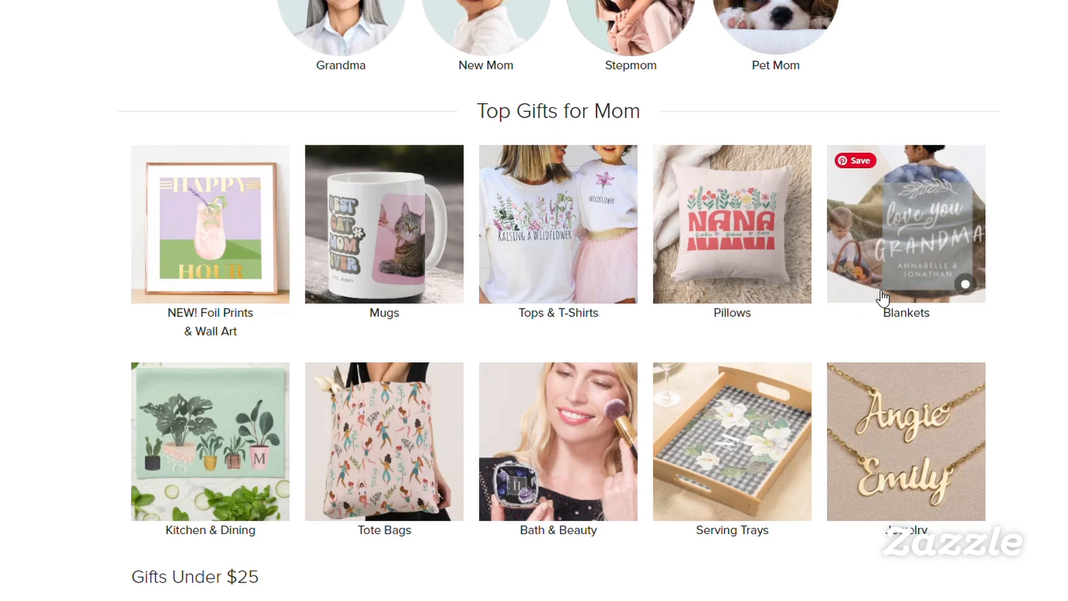
pyautogui.scroll(-10, 883, 299)
pyautogui.scroll(6, 246, 202)
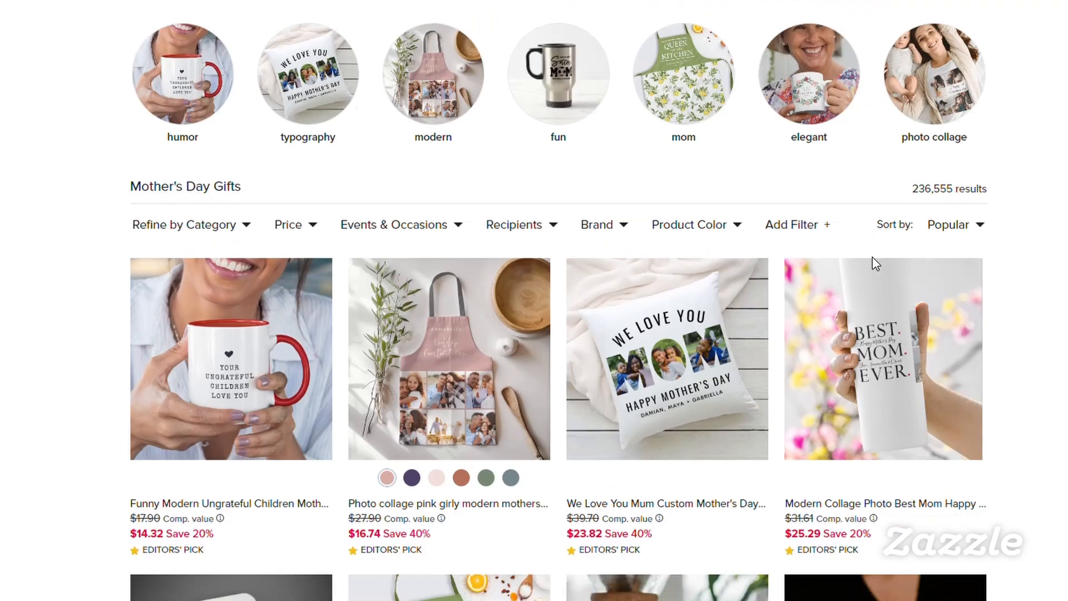
pyautogui.scroll(-4, 913, 272)
pyautogui.scroll(-4, 907, 279)
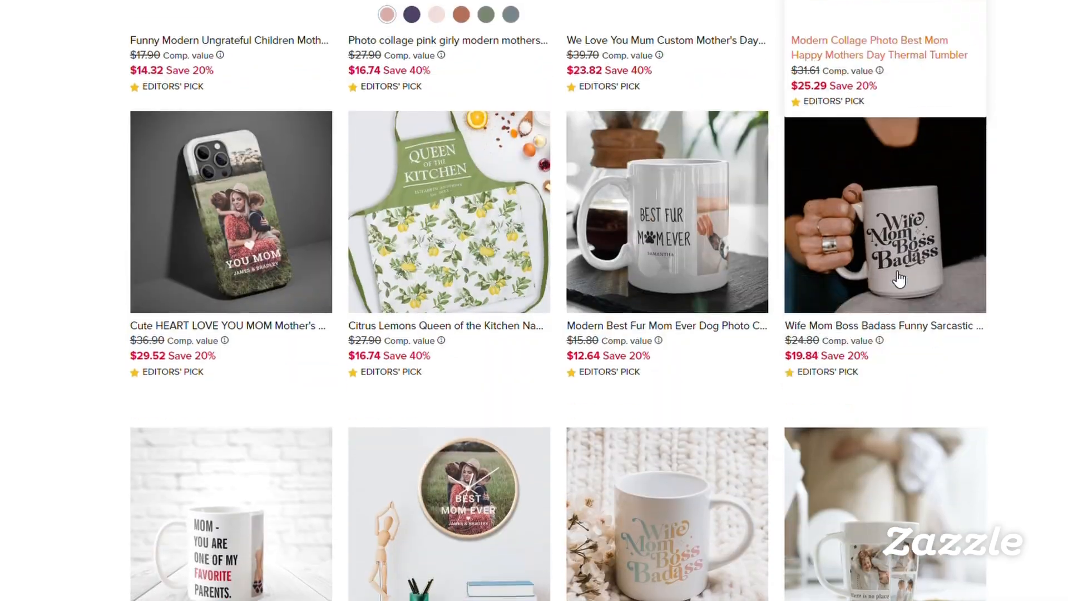
pyautogui.scroll(-8, 900, 278)
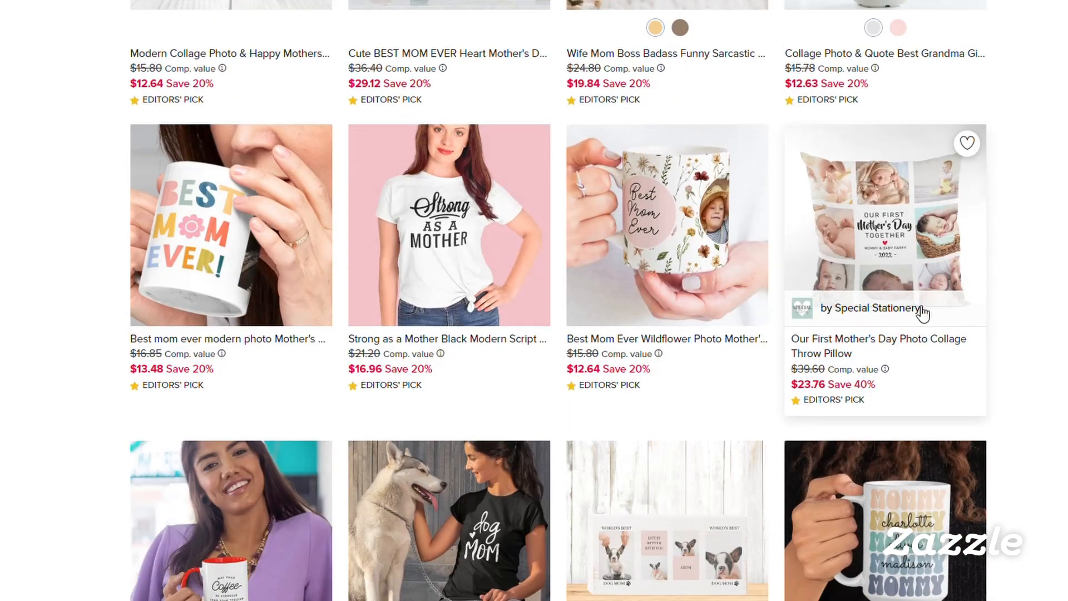
pyautogui.scroll(-5, 913, 309)
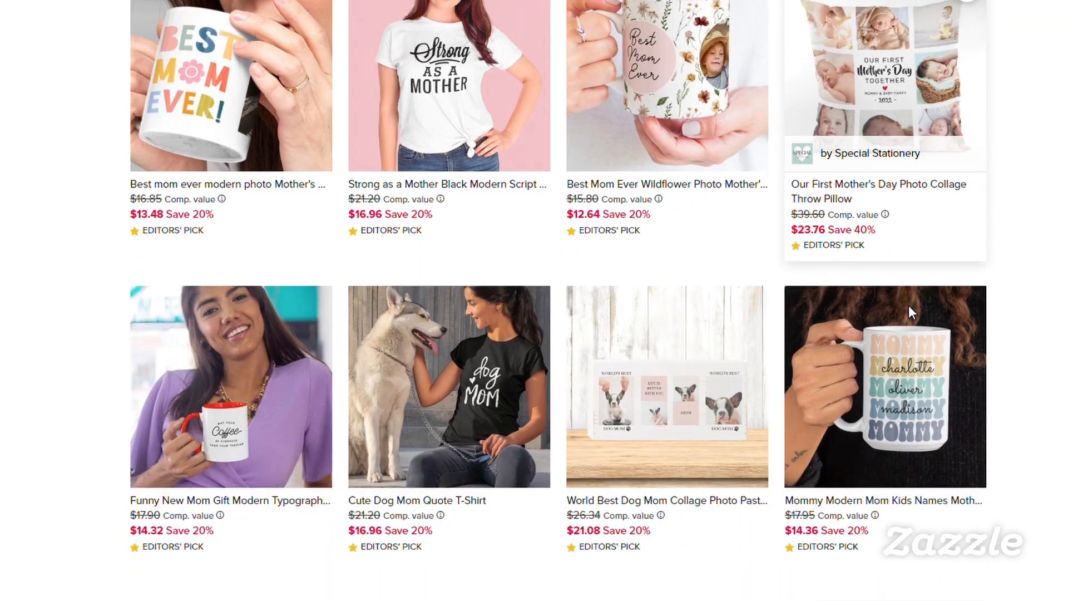
pyautogui.scroll(-3, 782, 420)
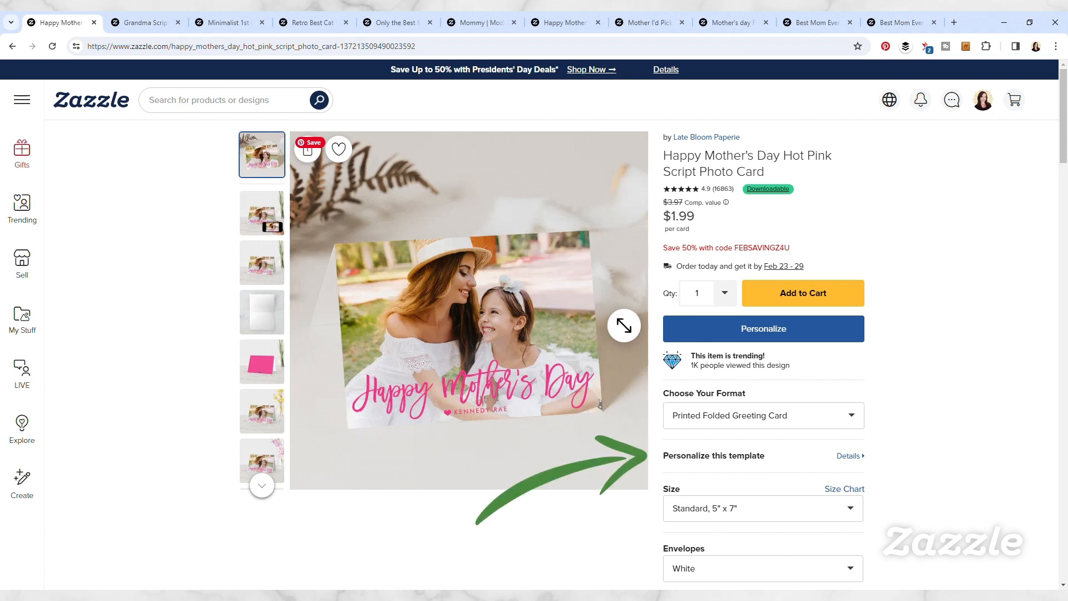
# Open the Happy Mother's Day Hot Pink Script Photo Card template for personalization and check an enlarged preview of the card.
pyautogui.click(724, 458)
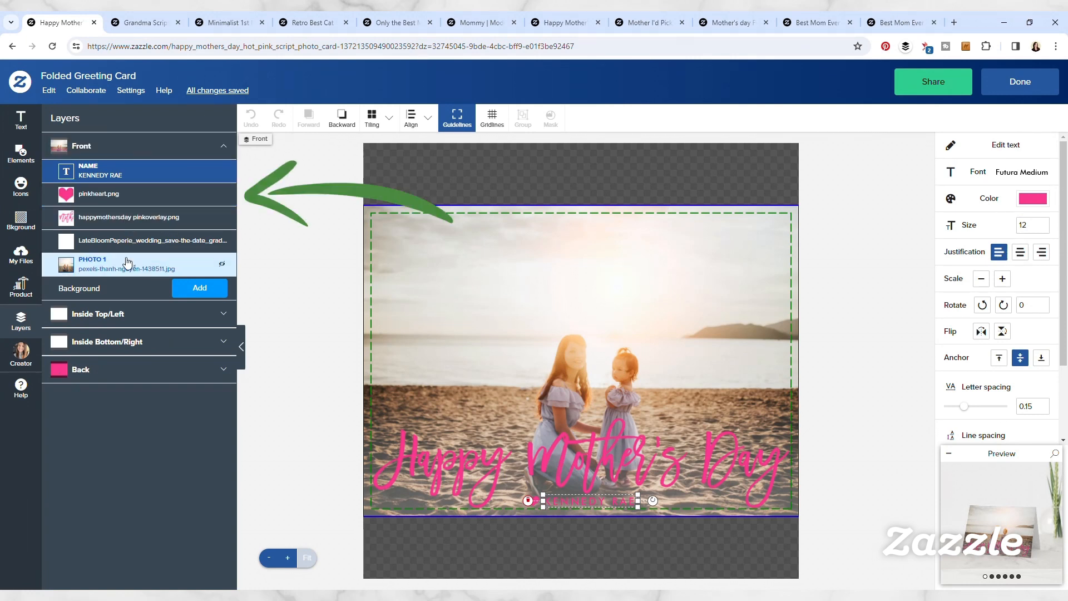
pyautogui.click(162, 146)
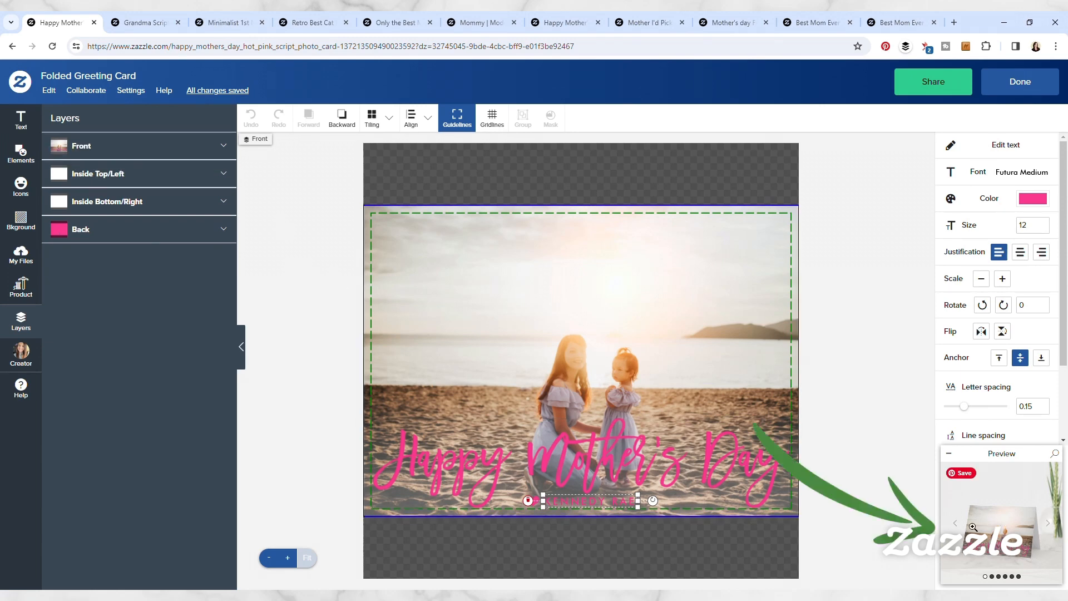
pyautogui.click(1010, 469)
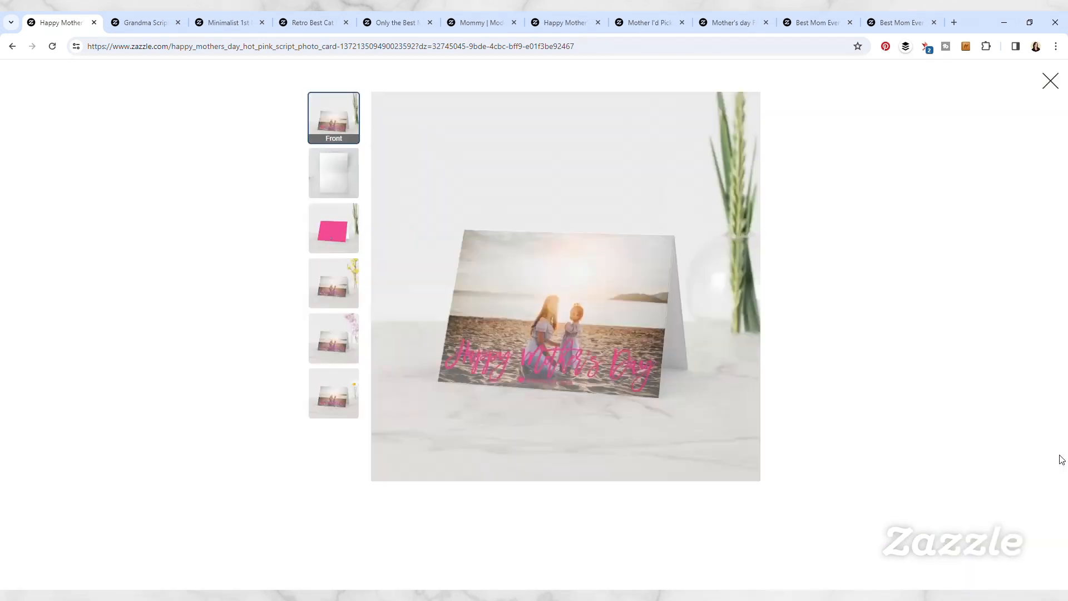
pyautogui.click(1036, 170)
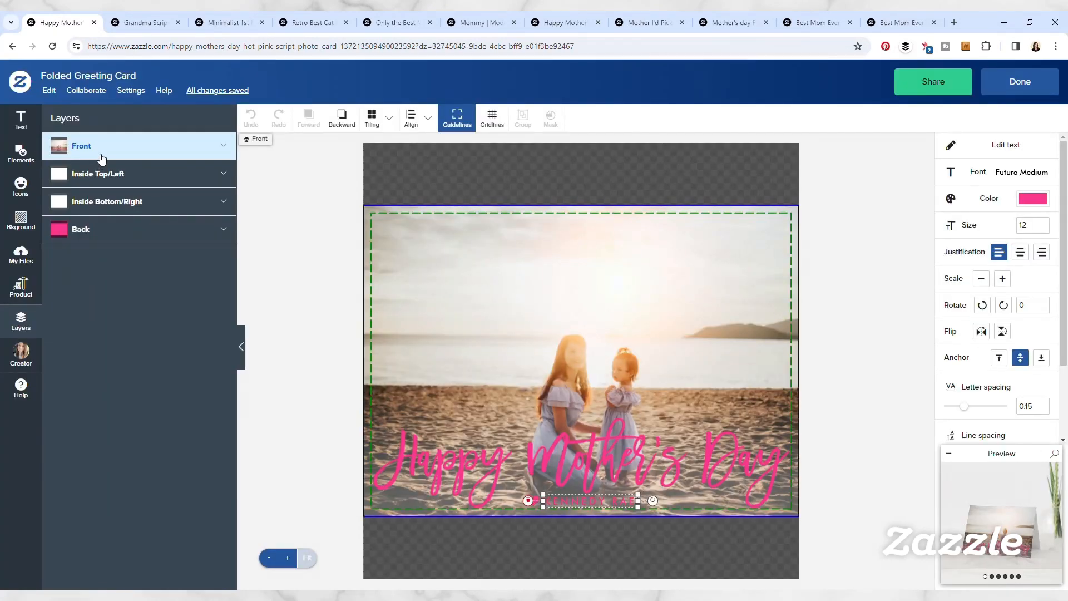
# Examine the card's Inside Top/Left, Inside Bottom/Right and Back designs.
pyautogui.click(90, 173)
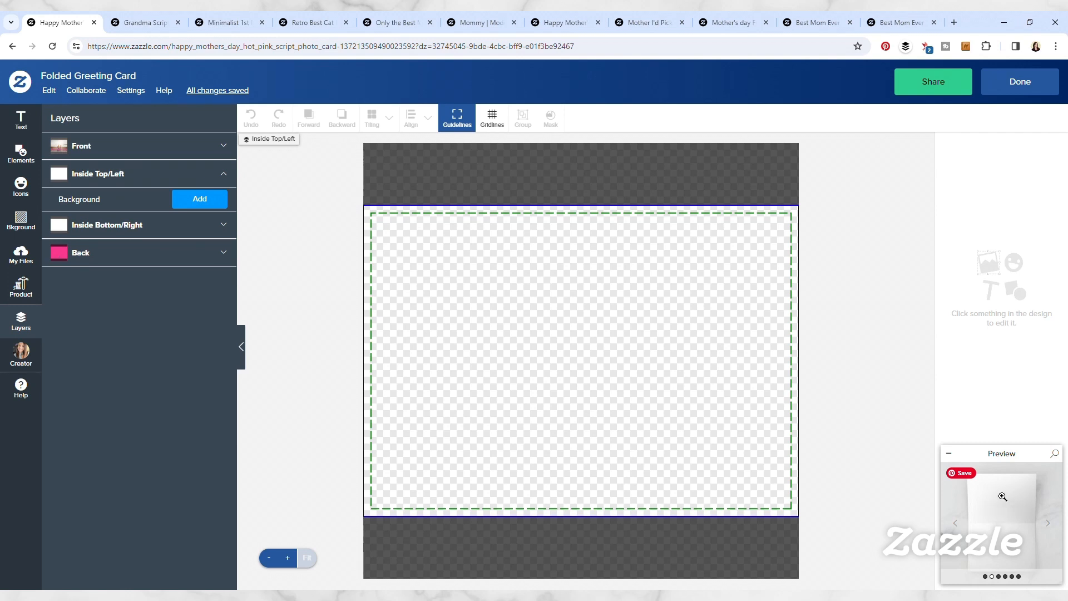
pyautogui.click(134, 228)
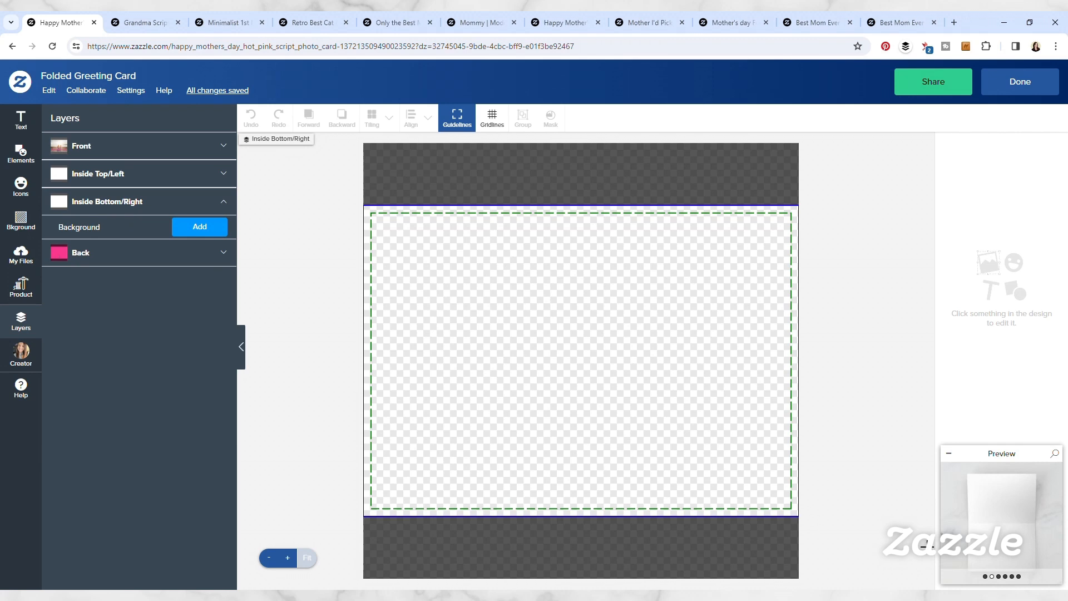
pyautogui.click(108, 259)
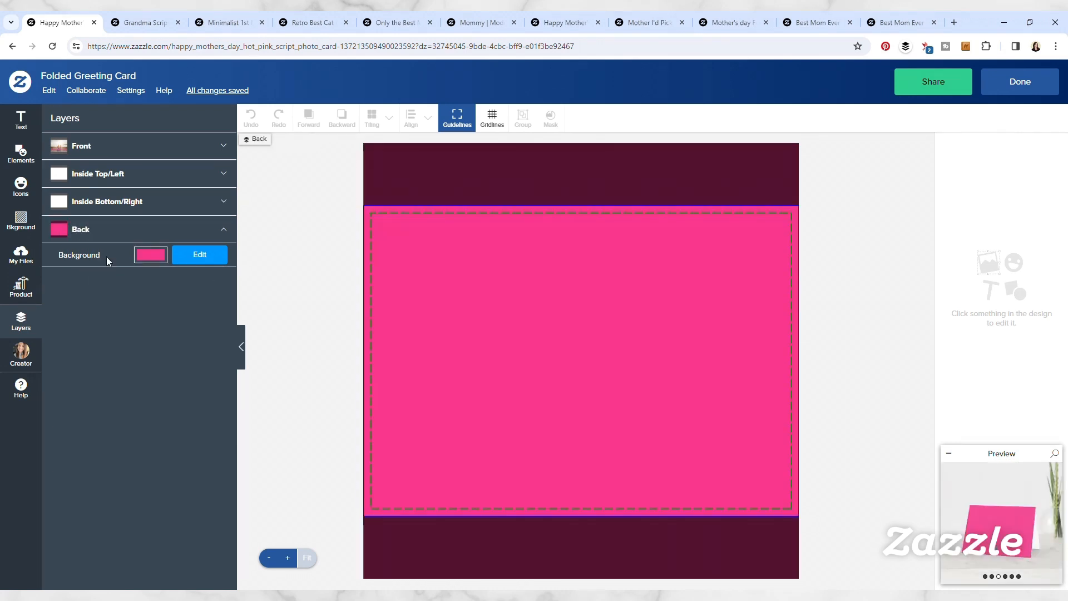
# Enlarge the PHOTO 1 image on the card's front so it extends past the card's edges, including one scale-up increment.
pyautogui.click(95, 145)
pyautogui.click(100, 194)
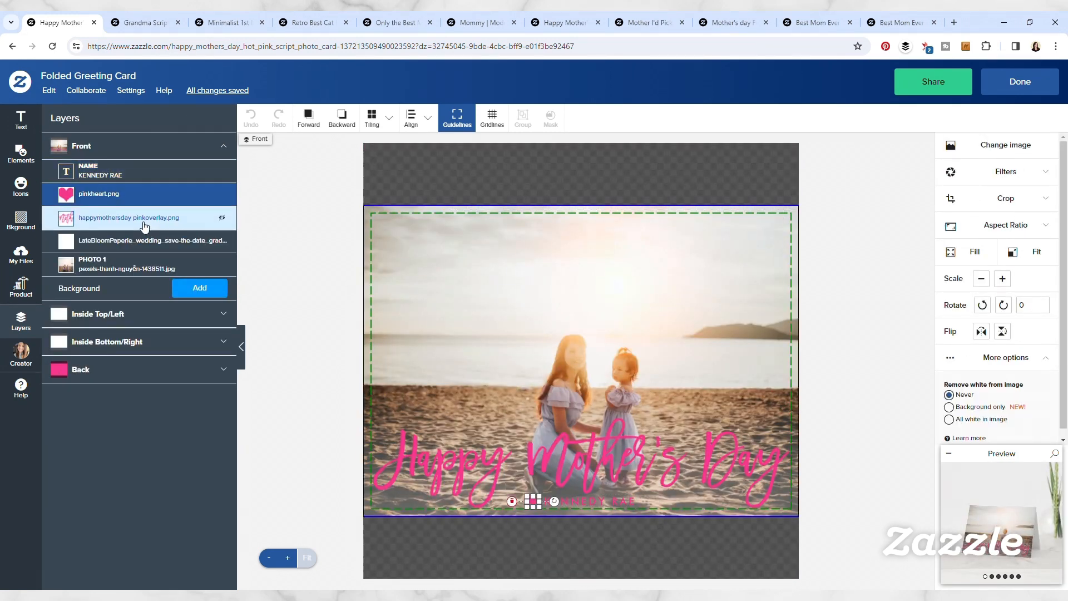
pyautogui.click(101, 241)
pyautogui.click(101, 263)
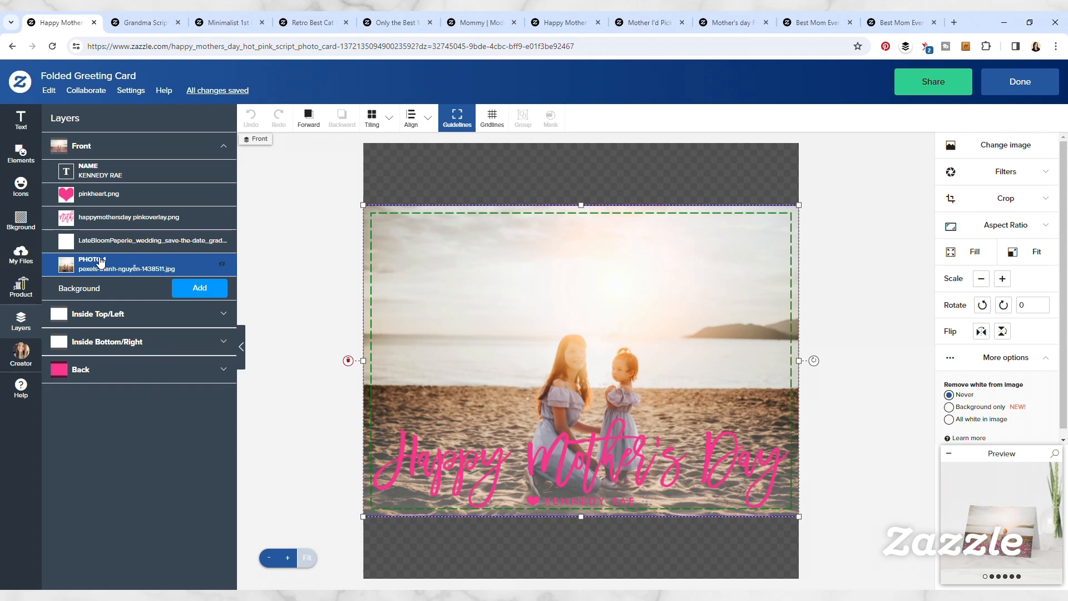
pyautogui.moveTo(363, 206); pyautogui.dragTo(271, 176)
pyautogui.moveTo(874, 311); pyautogui.dragTo(840, 317)
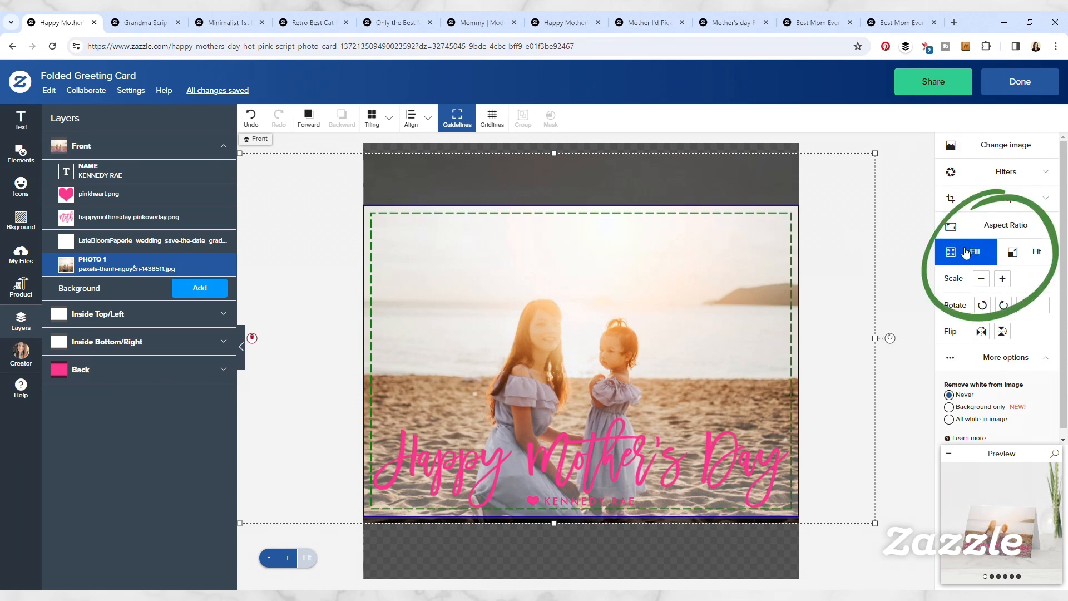
pyautogui.click(1002, 278)
# Check the front photo's aspect ratio and crop options, and shift the photo upward on the card.
pyautogui.click(1000, 228)
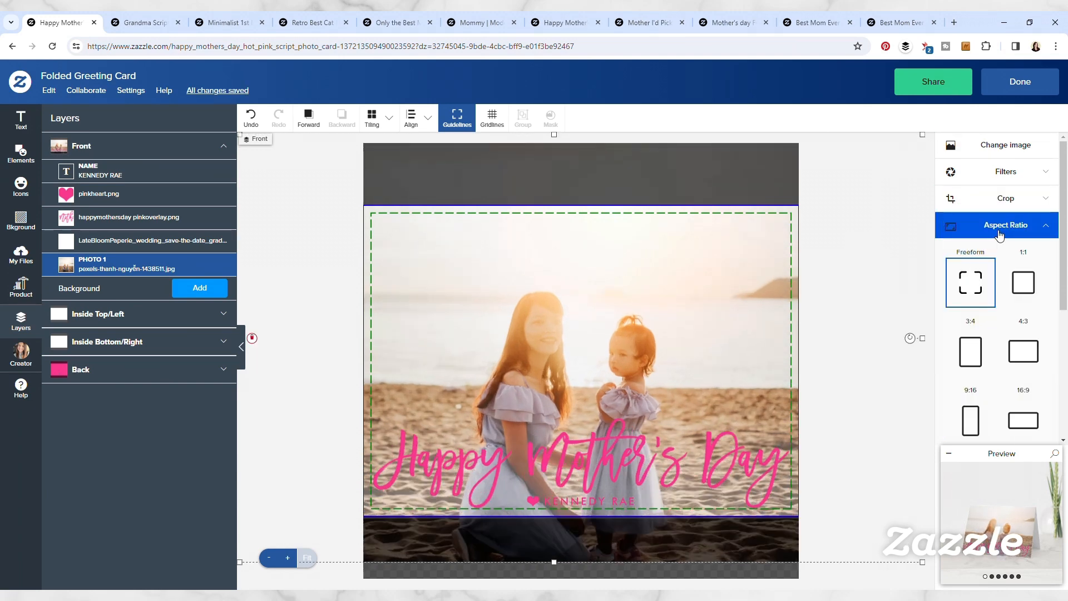
pyautogui.click(1000, 233)
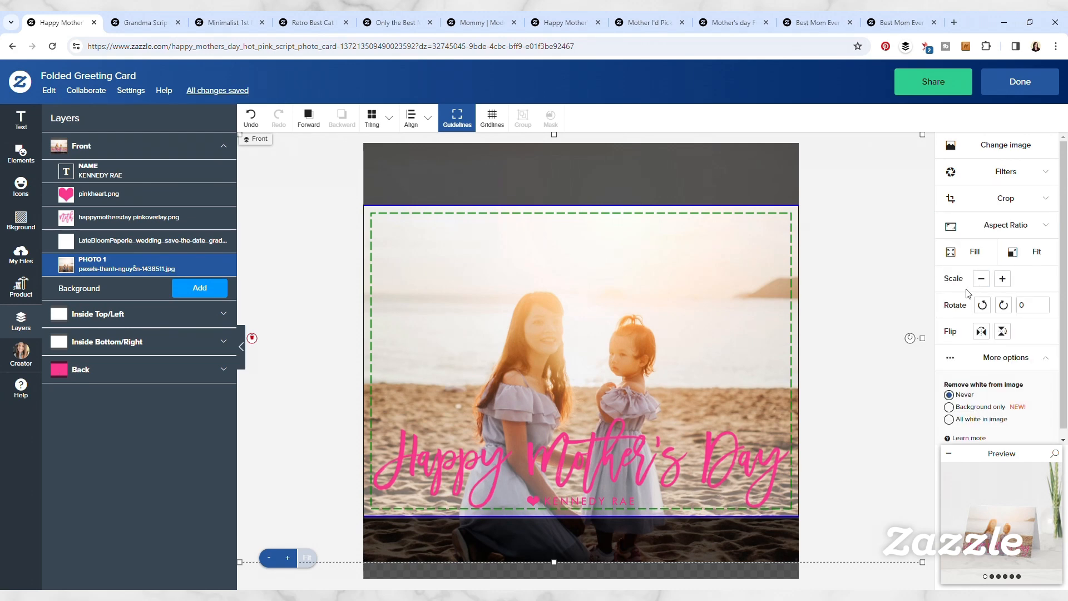
pyautogui.click(975, 202)
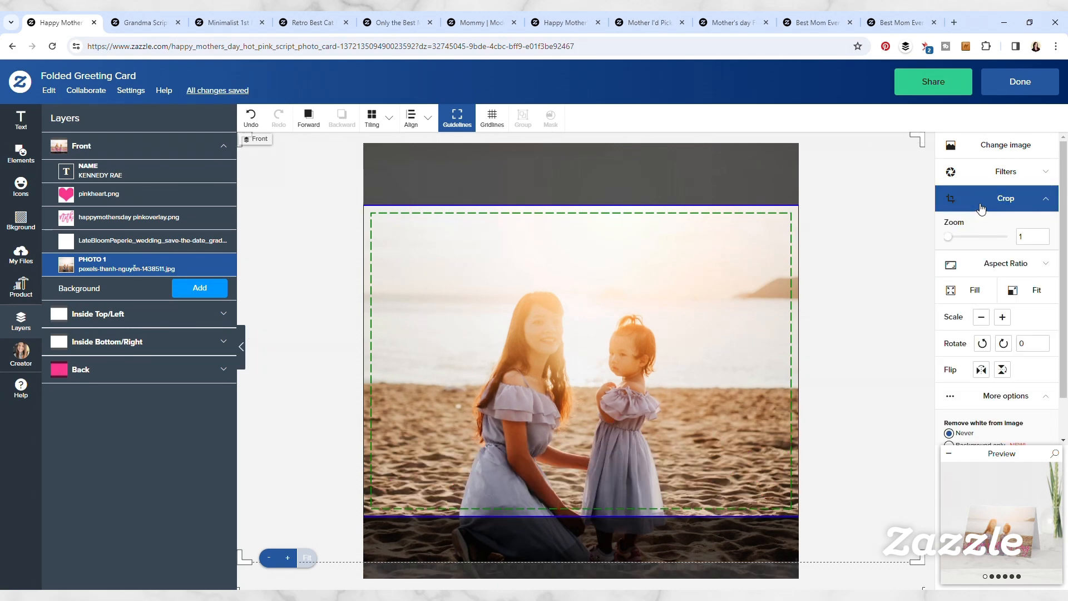
pyautogui.click(973, 206)
pyautogui.moveTo(661, 303); pyautogui.dragTo(656, 257)
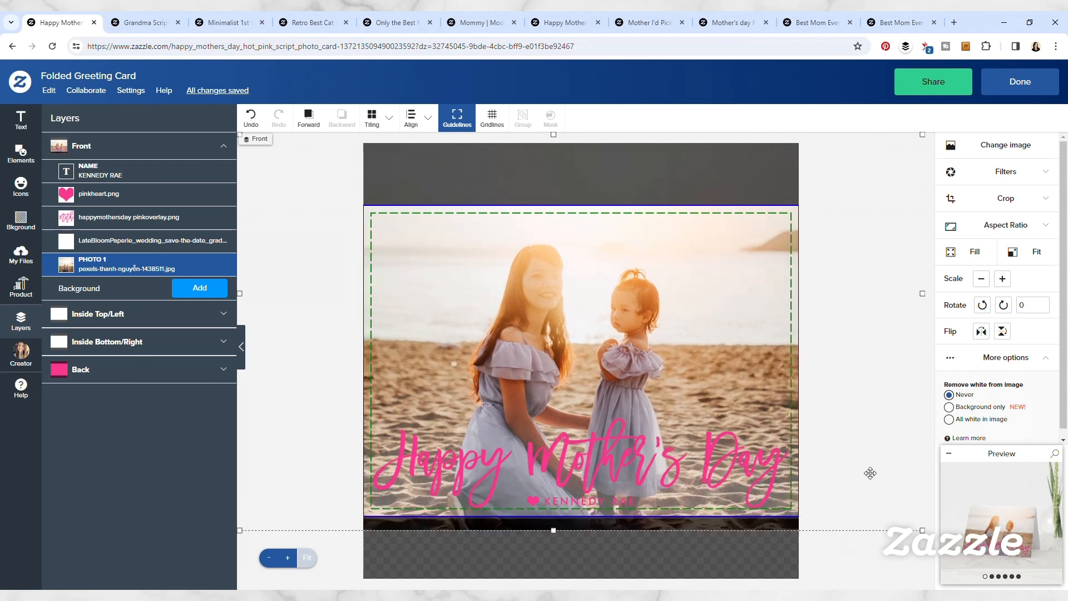
pyautogui.moveTo(875, 473); pyautogui.dragTo(870, 455)
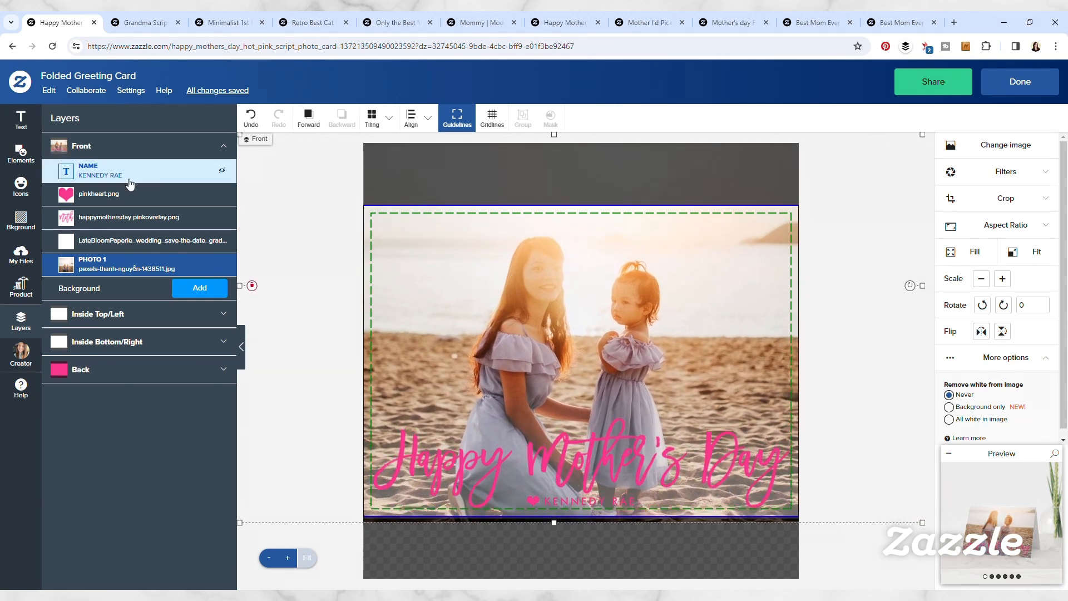
# Replace the name text below the greeting on the card's front with "LOVE" and the senders' first names.
pyautogui.click(604, 502)
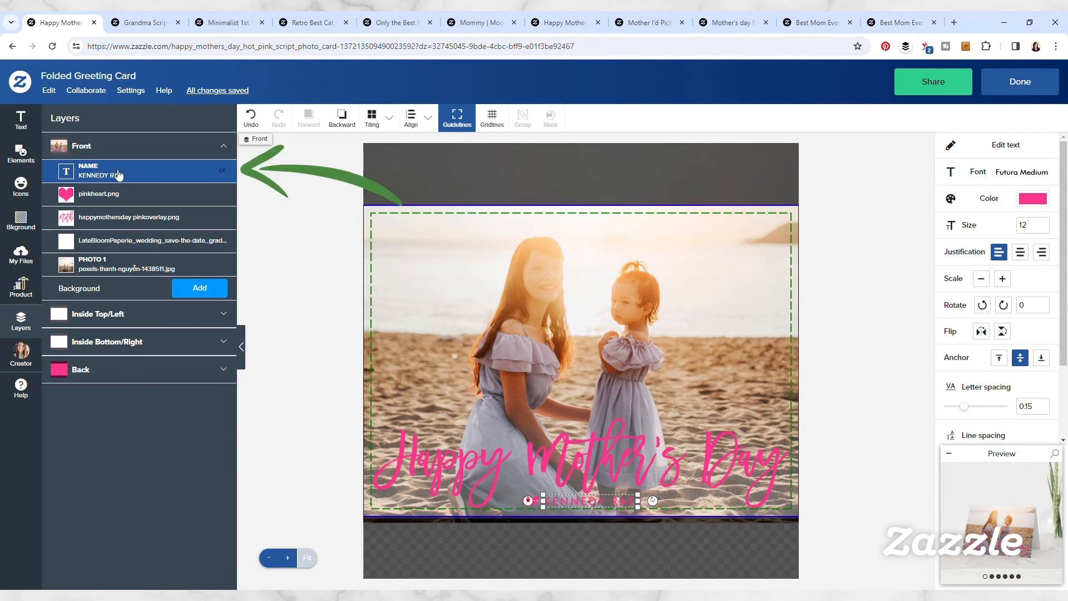
pyautogui.doubleClick(590, 503)
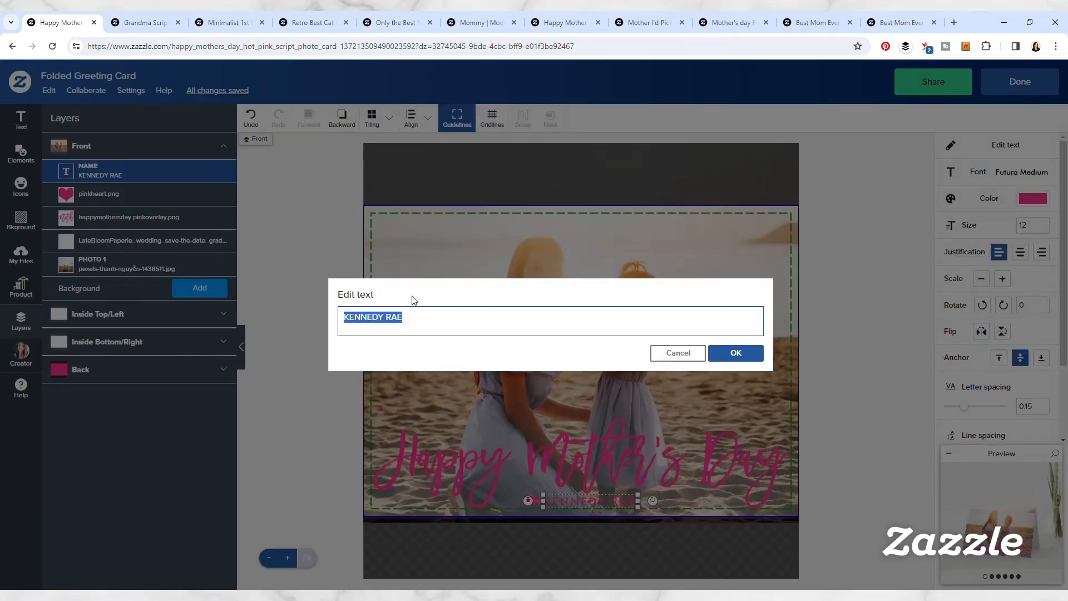
pyautogui.write('LOVE JULIE & ALEX')
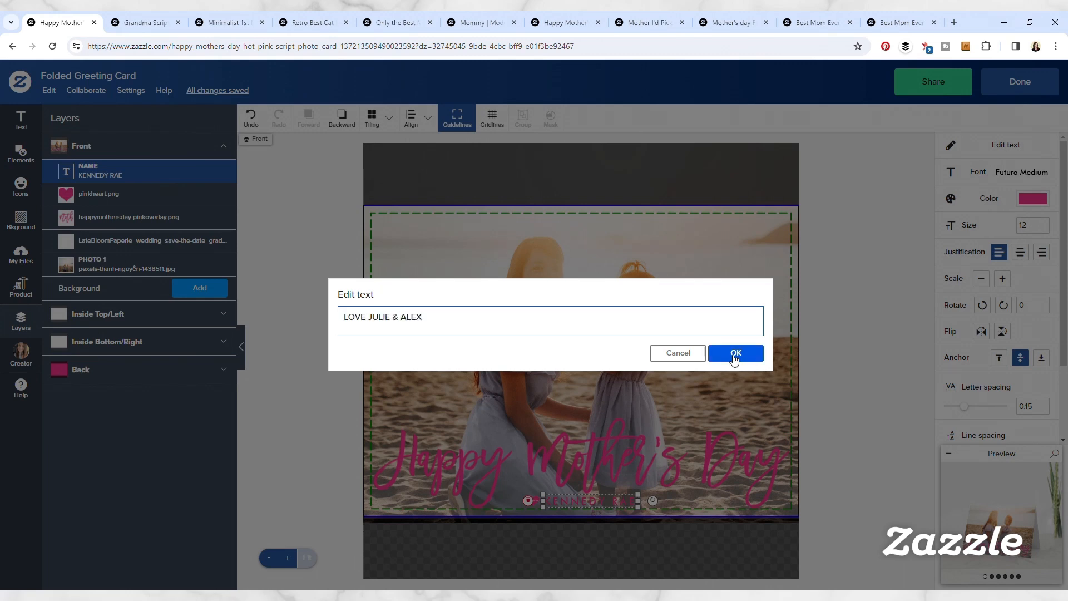
pyautogui.click(735, 357)
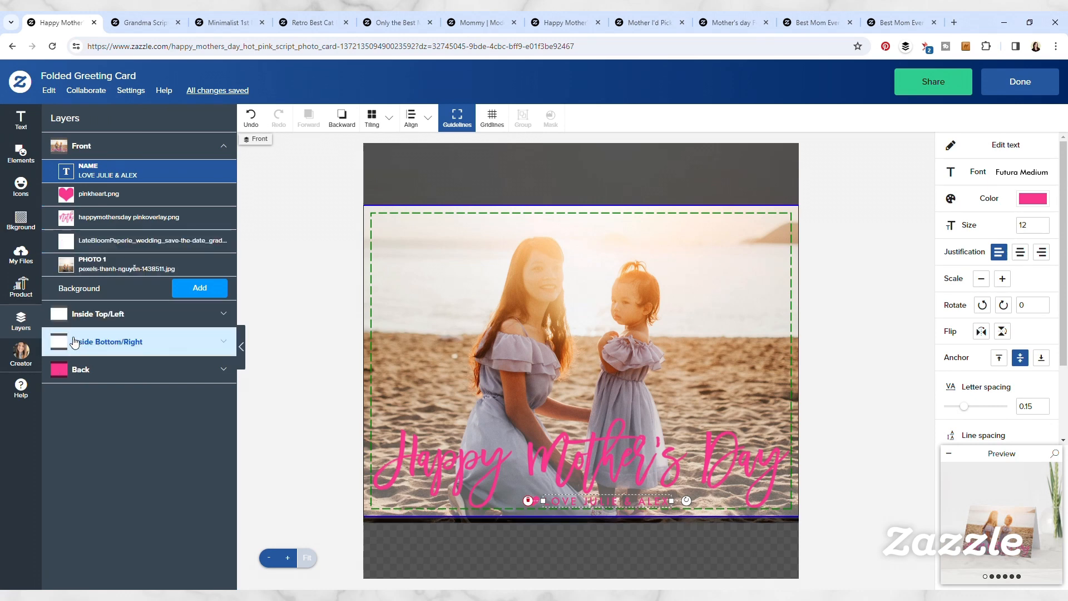
# Add text to the Inside Bottom/Right side reading "Happy Mother's Day!", "Love you," and the senders' first names on separate lines.
pyautogui.click(107, 344)
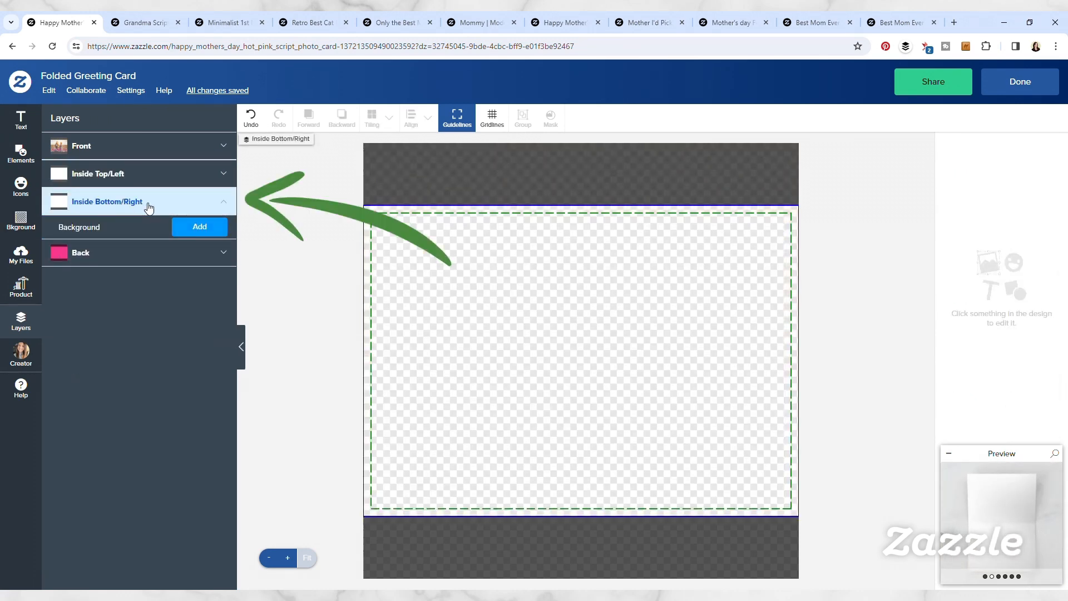
pyautogui.click(24, 121)
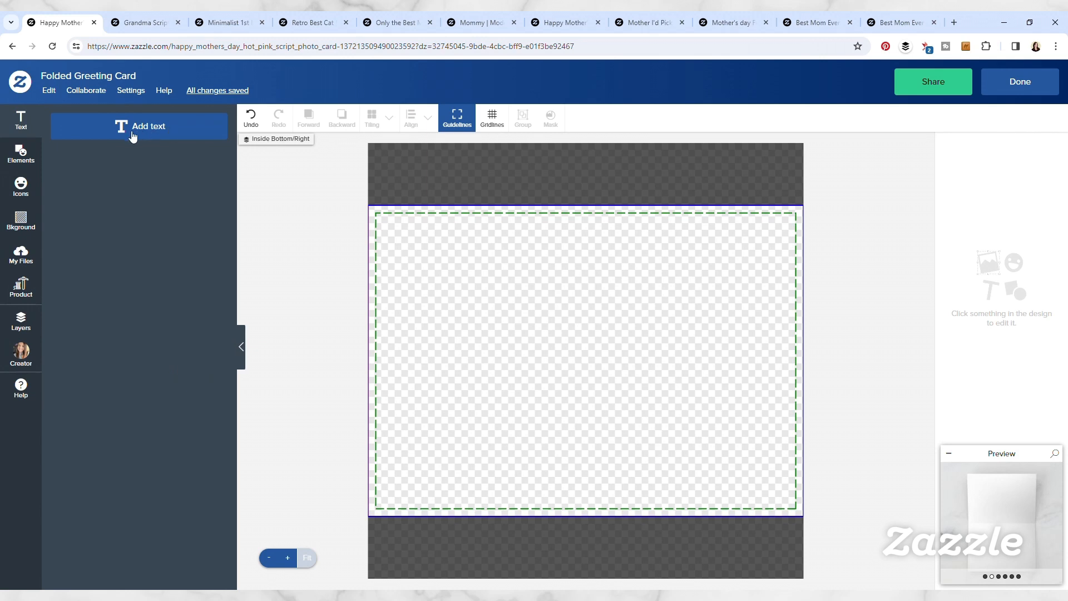
pyautogui.click(147, 137)
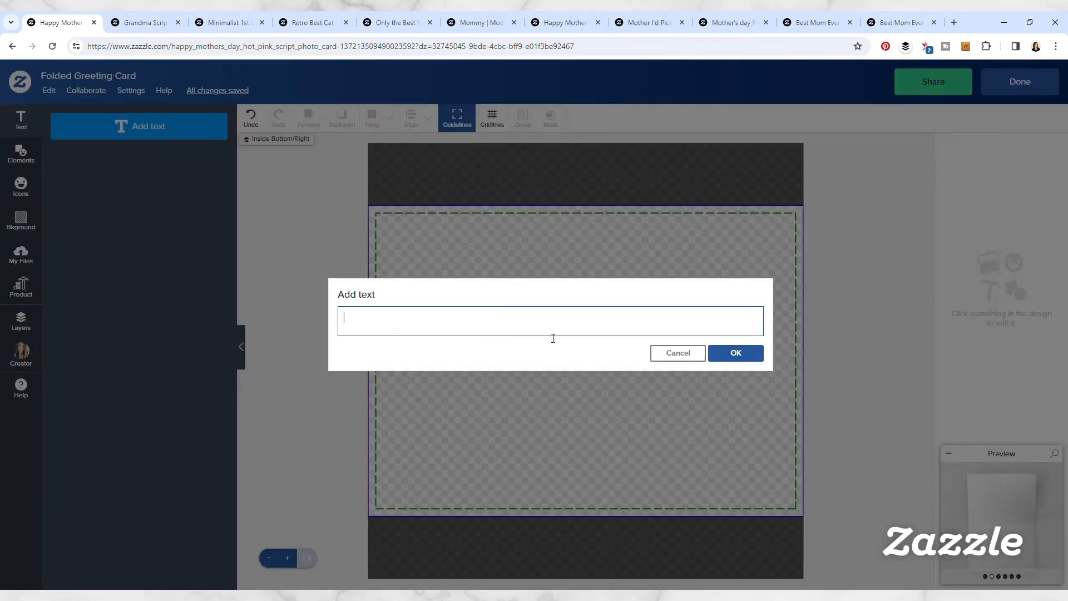
pyautogui.write("Happy Mother's Day!")
pyautogui.press('Return')
pyautogui.write('Love you,')
pyautogui.press('Return')
pyautogui.write('Julie & Alex')
pyautogui.click(734, 354)
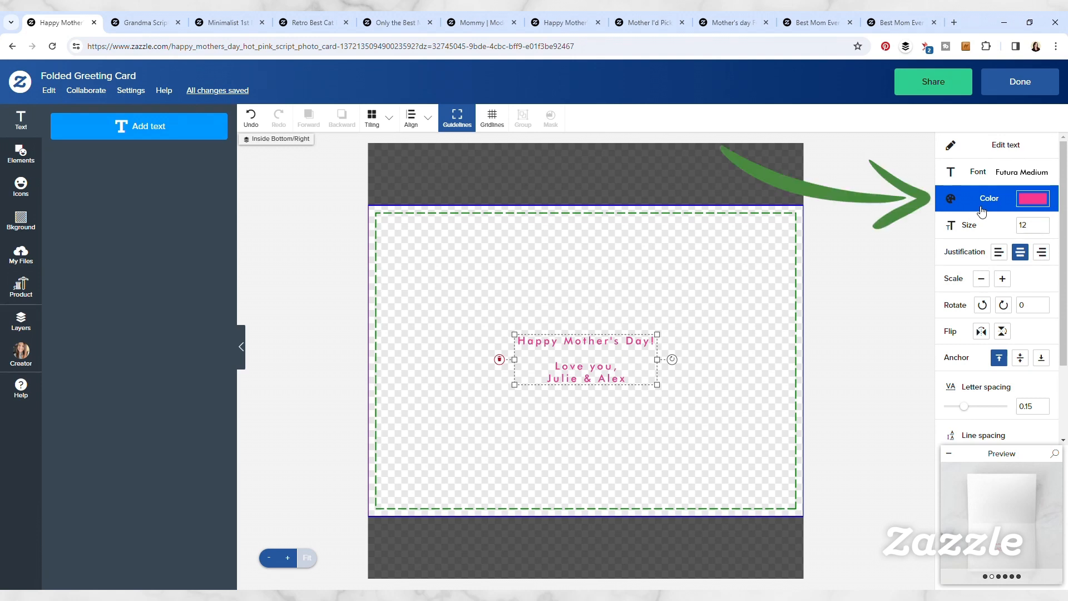
# Change the colour of the inside message text to black.
pyautogui.click(1012, 210)
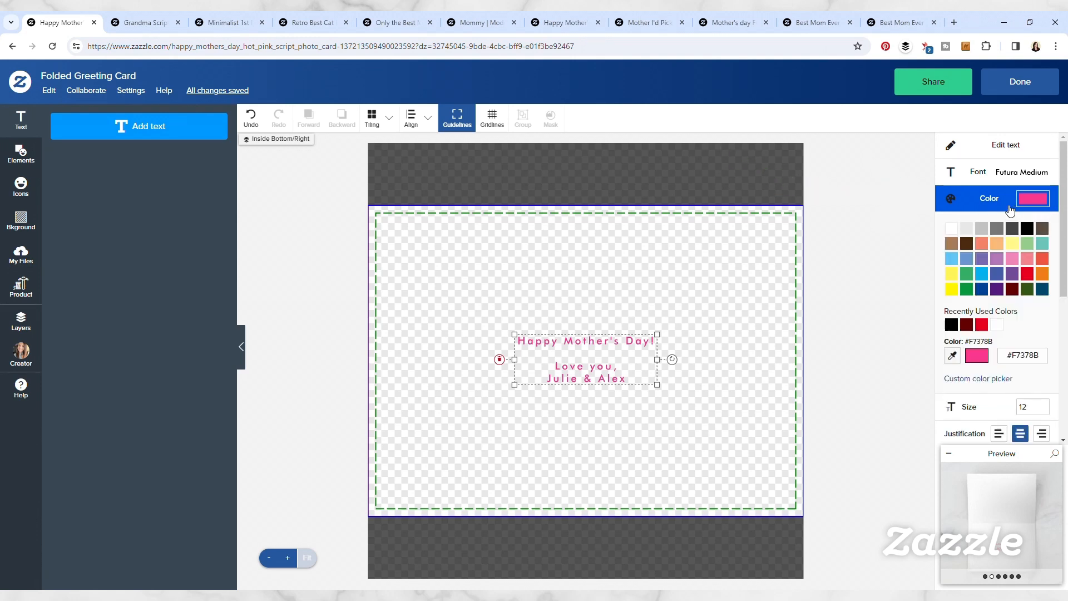
pyautogui.click(1029, 228)
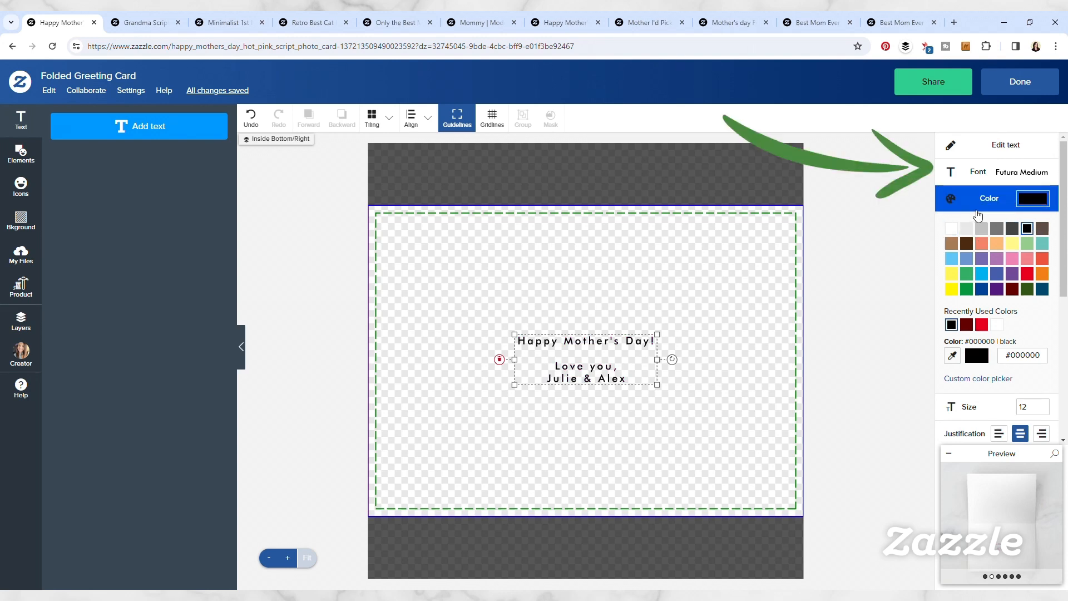
# Set the inside message's font to History from the Script + Calligraphy fonts and its size to 14.
pyautogui.click(1005, 172)
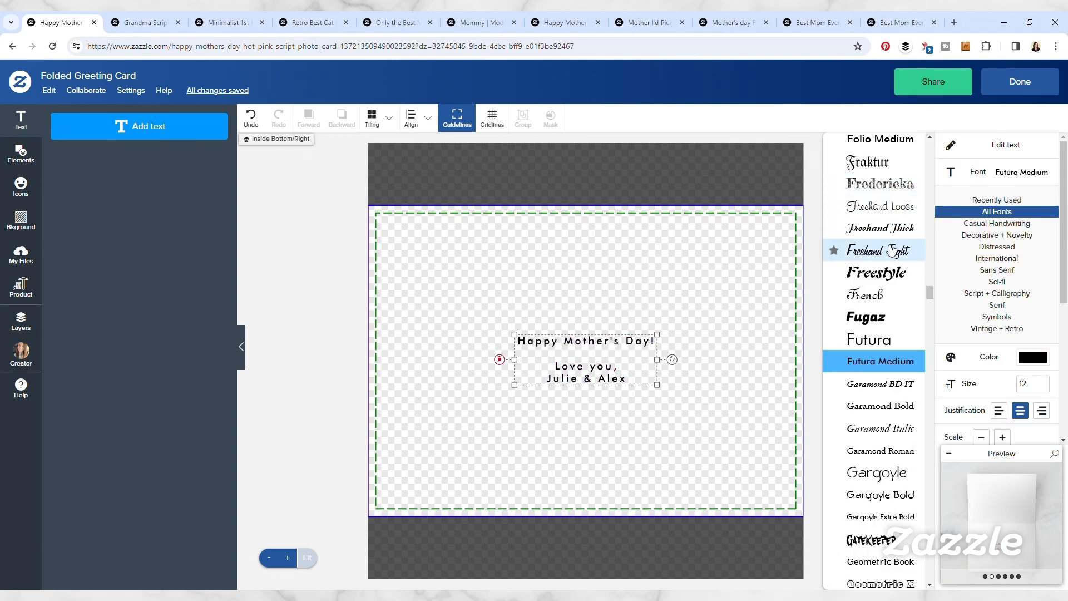
pyautogui.scroll(-1, 866, 450)
pyautogui.scroll(-10, 868, 445)
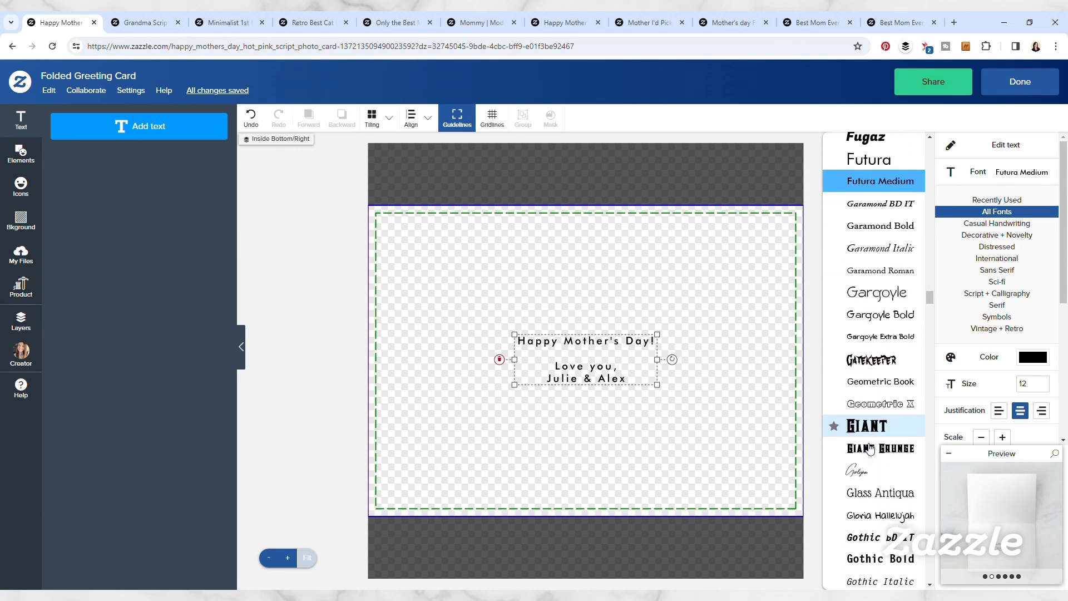
pyautogui.scroll(-3, 872, 441)
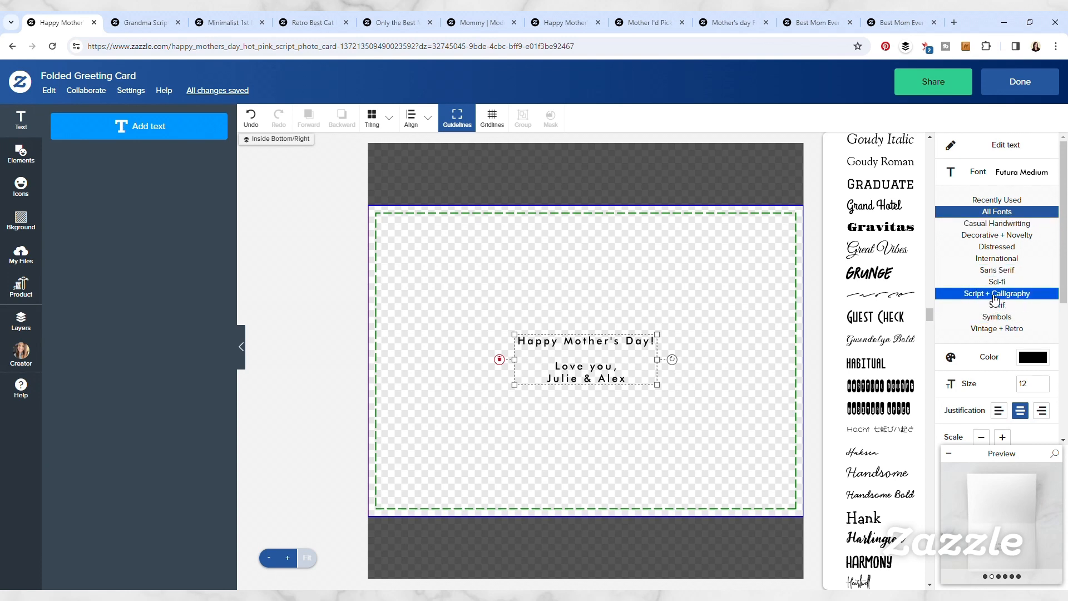
pyautogui.click(1018, 224)
pyautogui.scroll(-10, 891, 389)
pyautogui.click(904, 438)
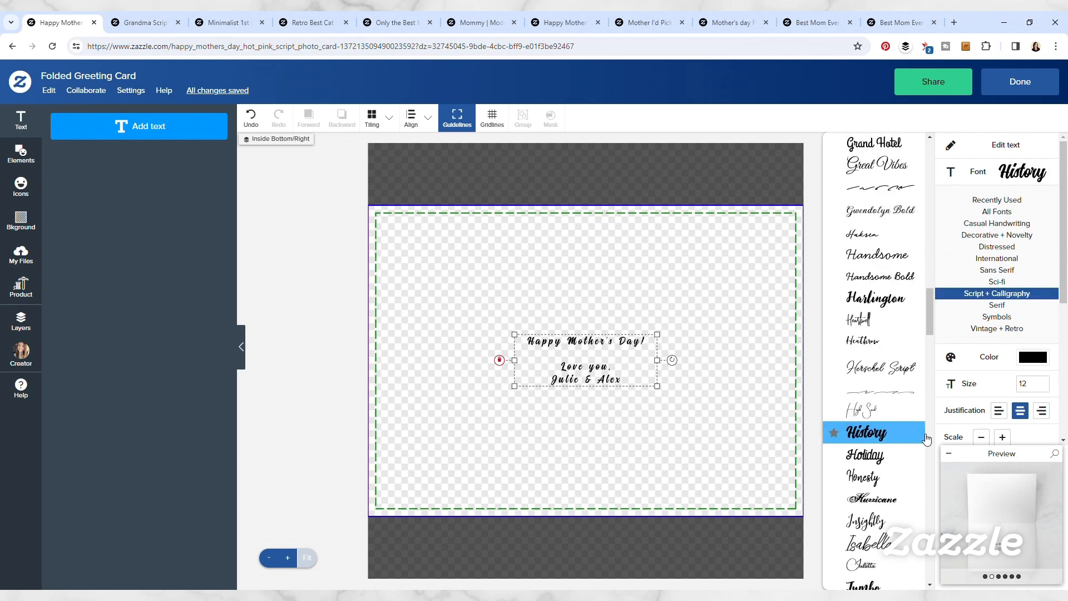
pyautogui.click(1045, 381)
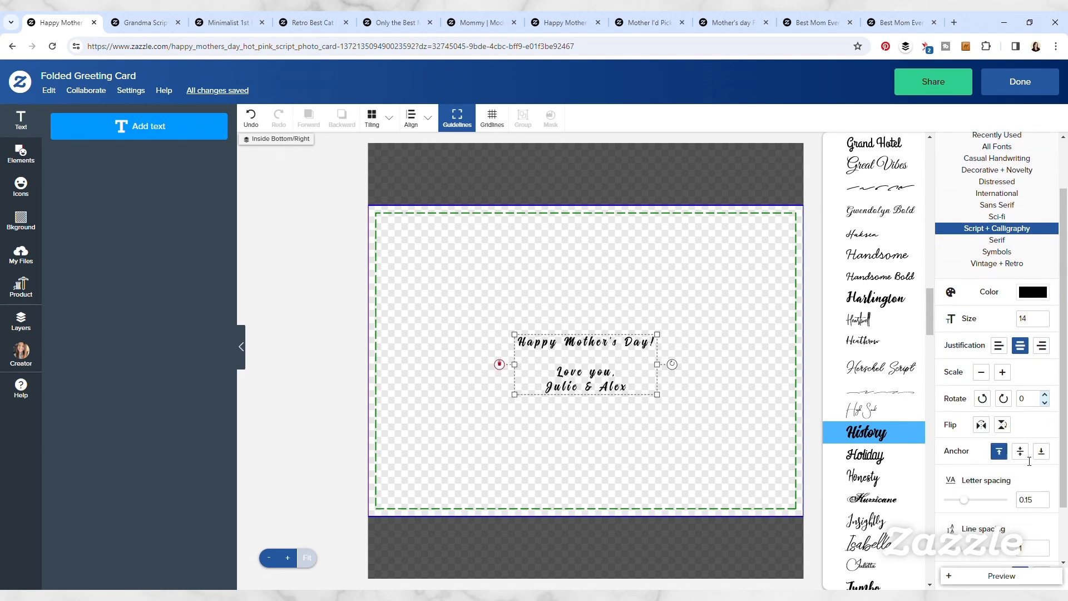
pyautogui.scroll(-3, 978, 464)
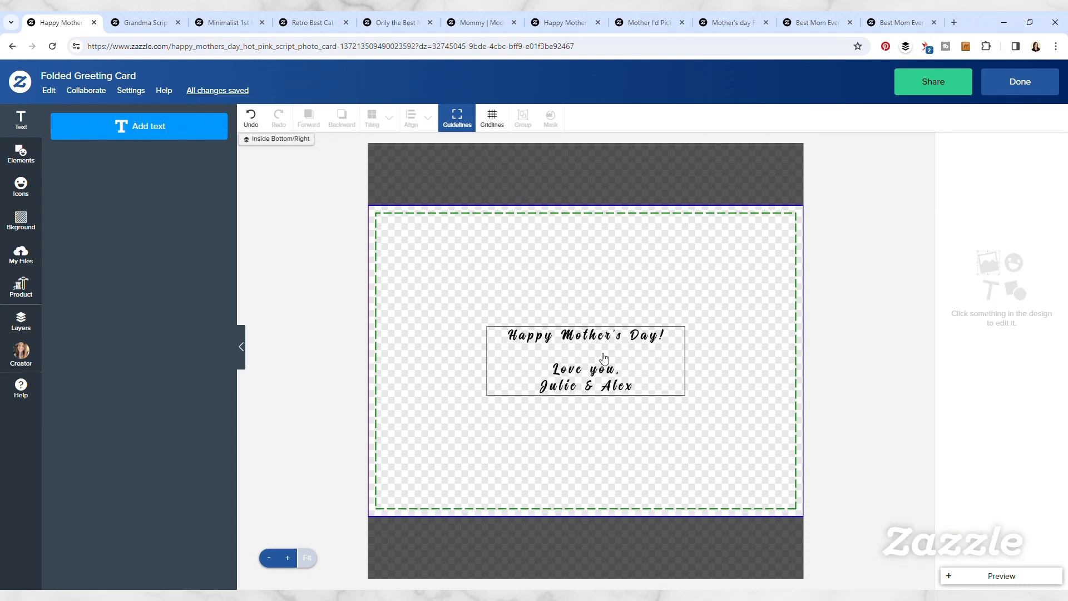
# Check the enlarged preview of the card's front, inside, back and alternative scene views.
pyautogui.click(1005, 579)
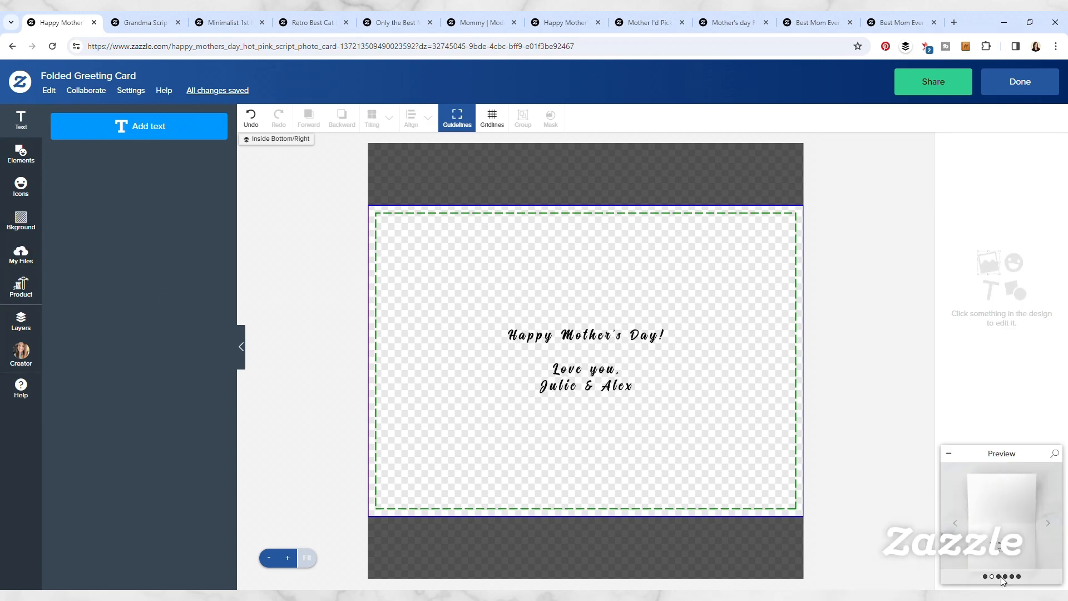
pyautogui.click(1054, 464)
pyautogui.click(337, 129)
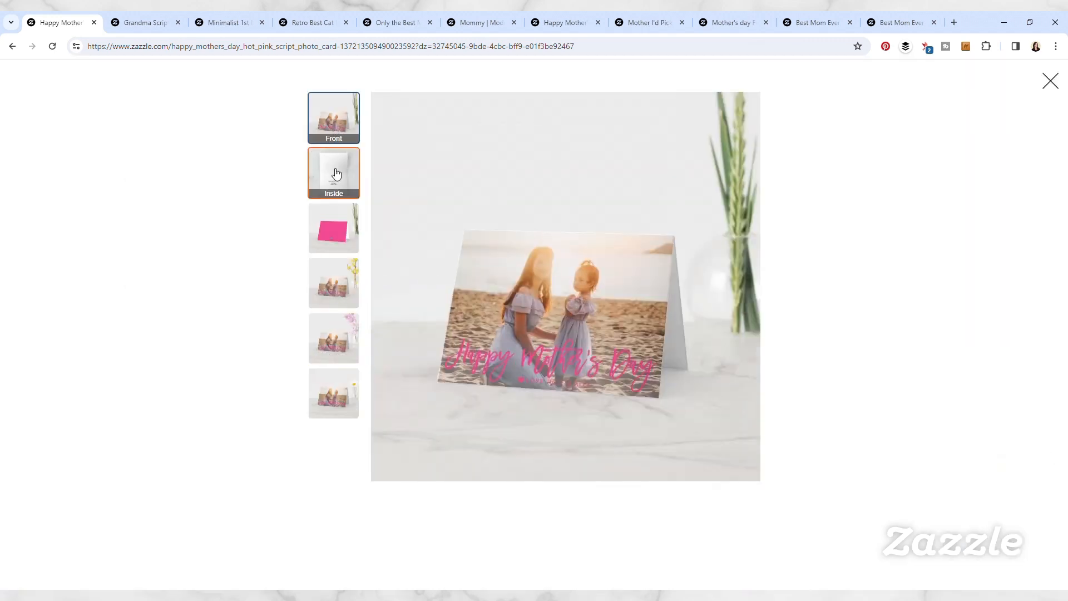
pyautogui.click(333, 173)
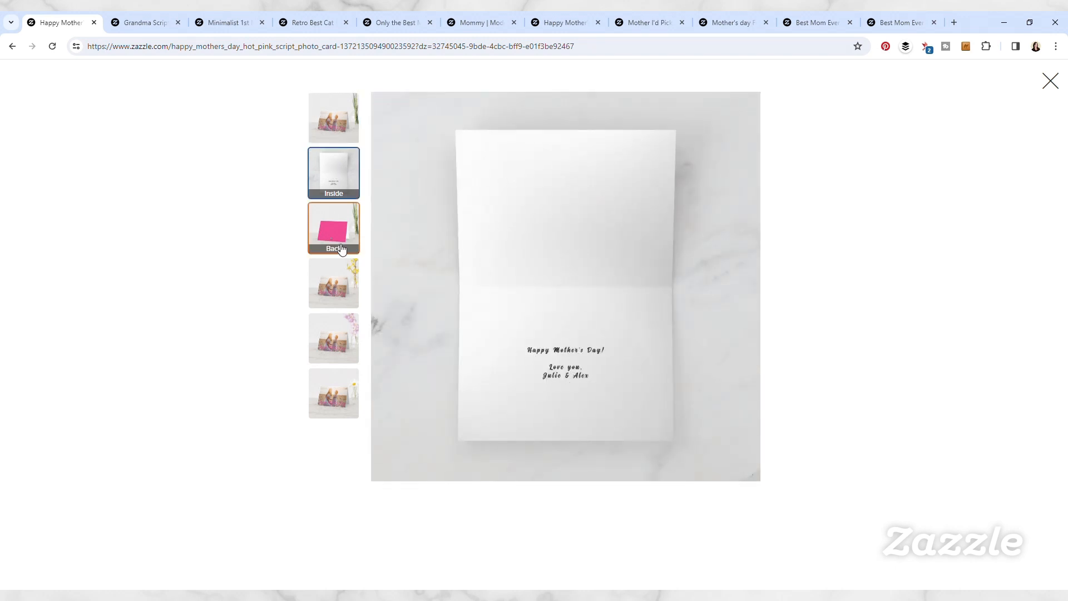
pyautogui.click(334, 231)
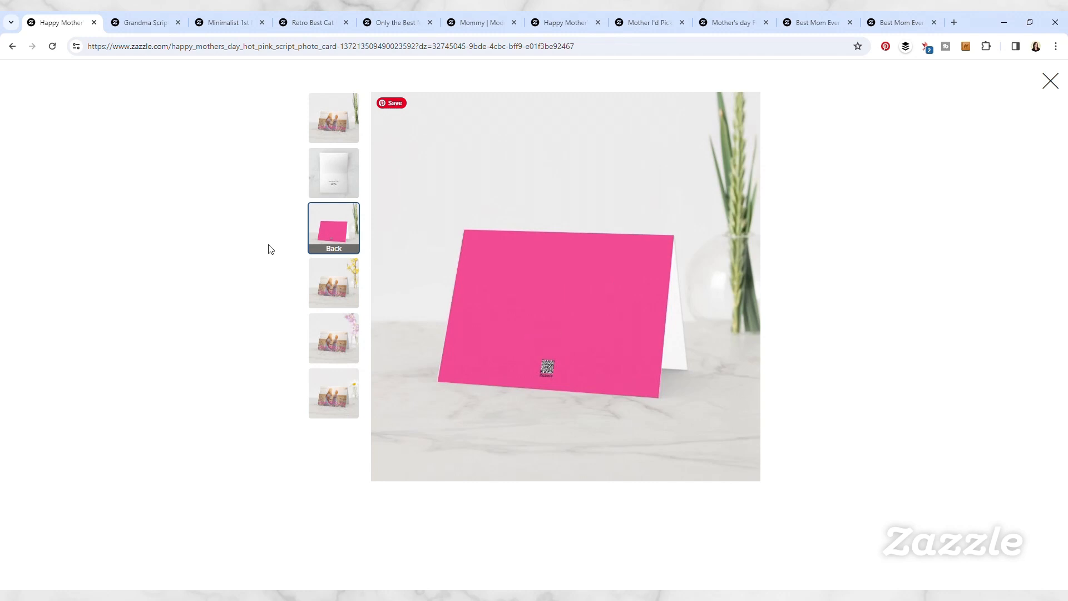
pyautogui.click(334, 284)
pyautogui.click(343, 319)
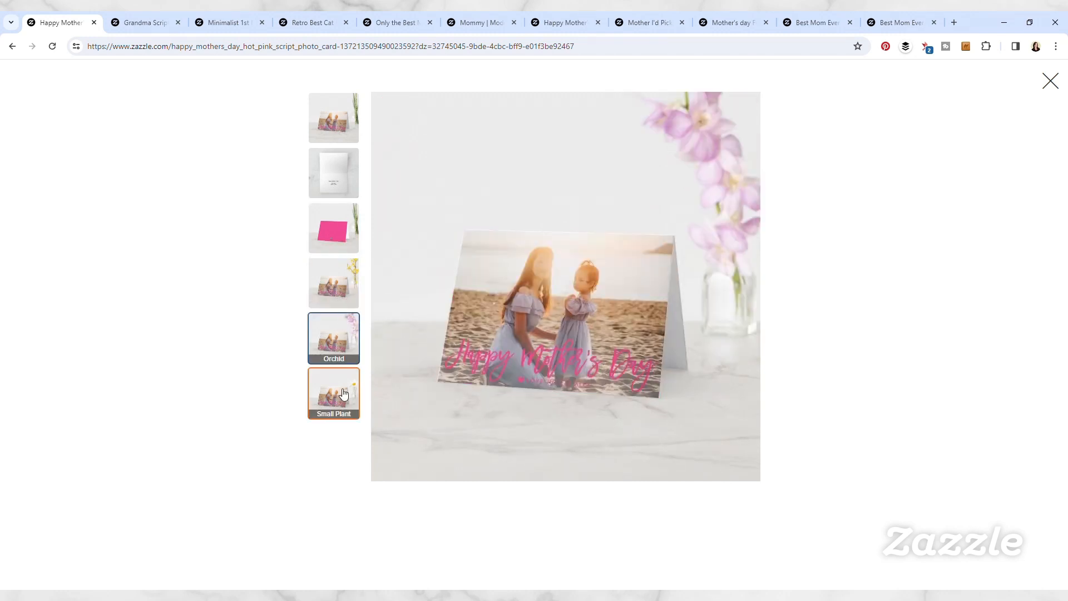
pyautogui.click(336, 169)
pyautogui.click(1051, 81)
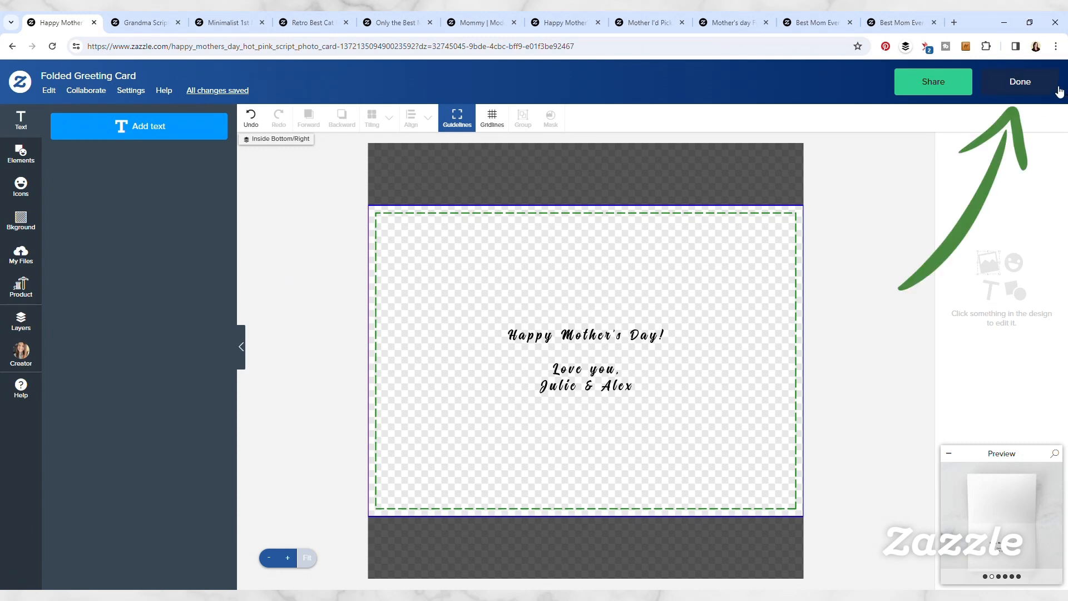
# Finish the card design and choose to remove the logo and independent creator mark from the back of the card.
pyautogui.click(1060, 93)
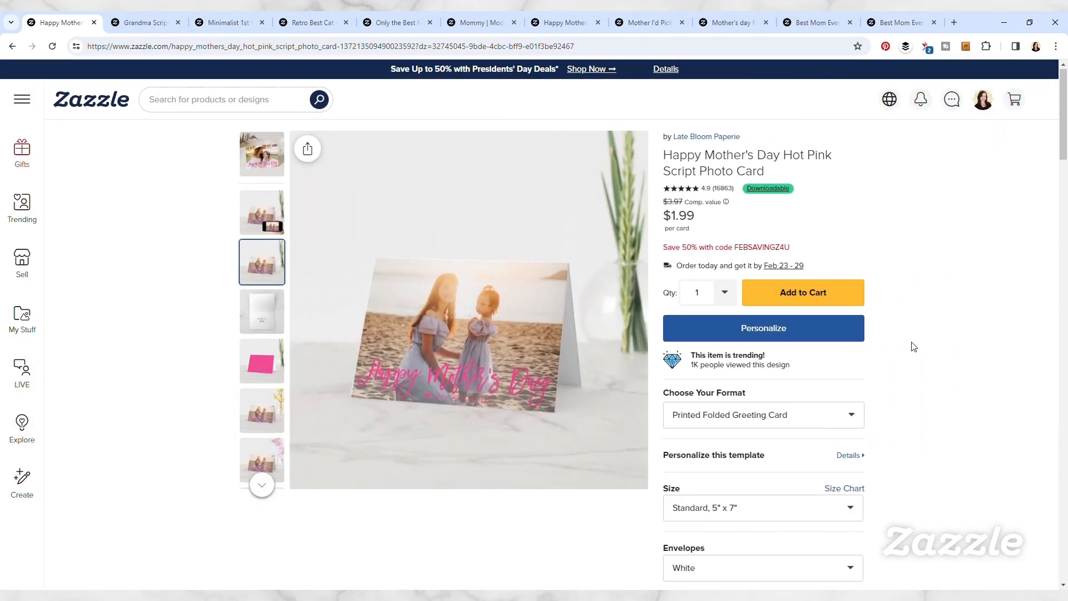
pyautogui.scroll(-2, 907, 344)
pyautogui.scroll(-1, 913, 346)
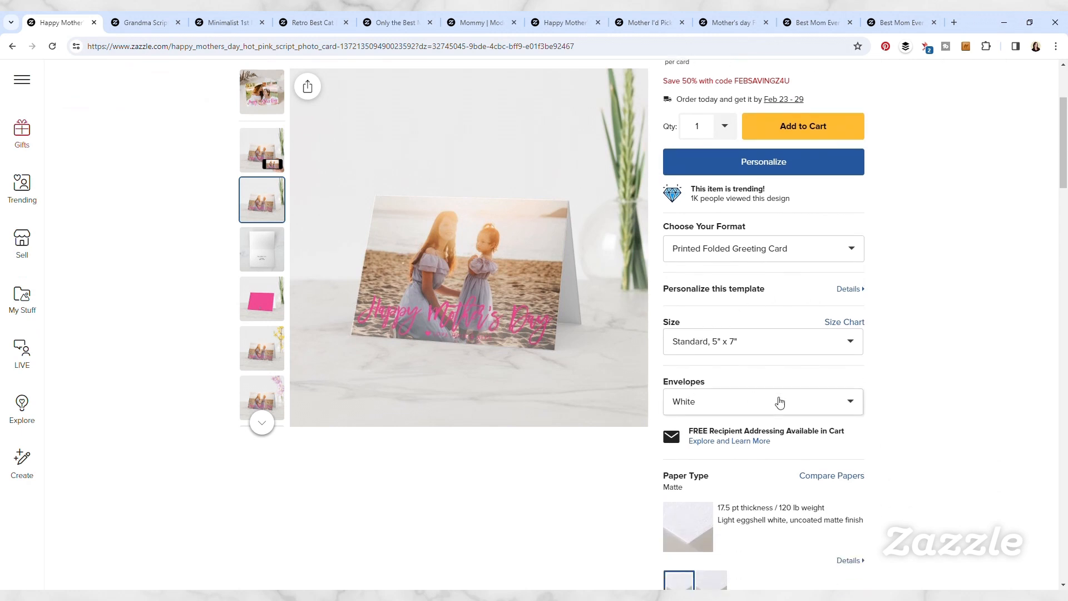
pyautogui.scroll(-5, 919, 375)
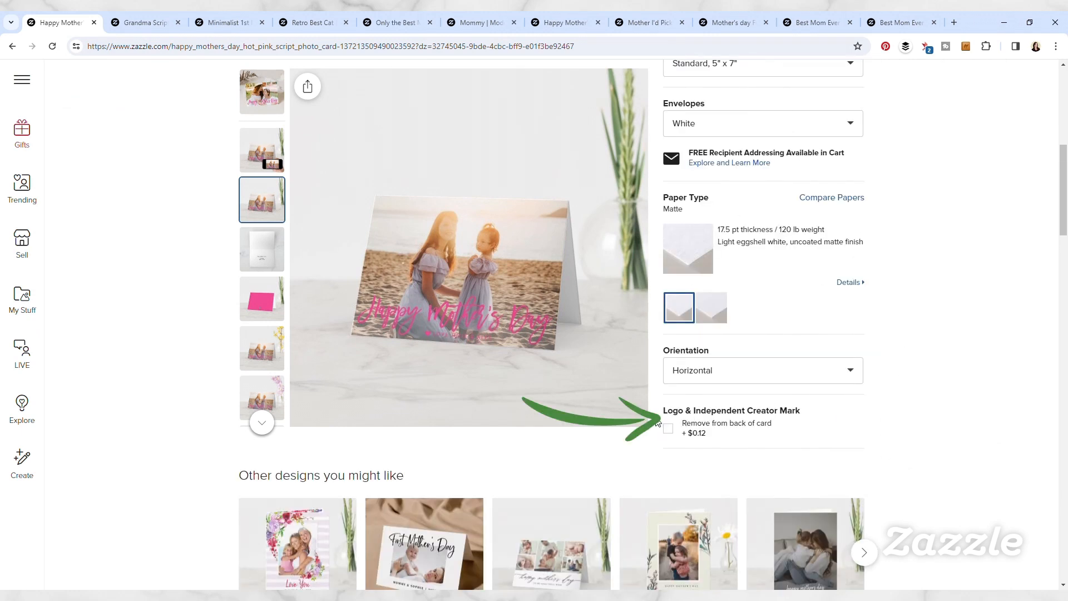
pyautogui.click(688, 433)
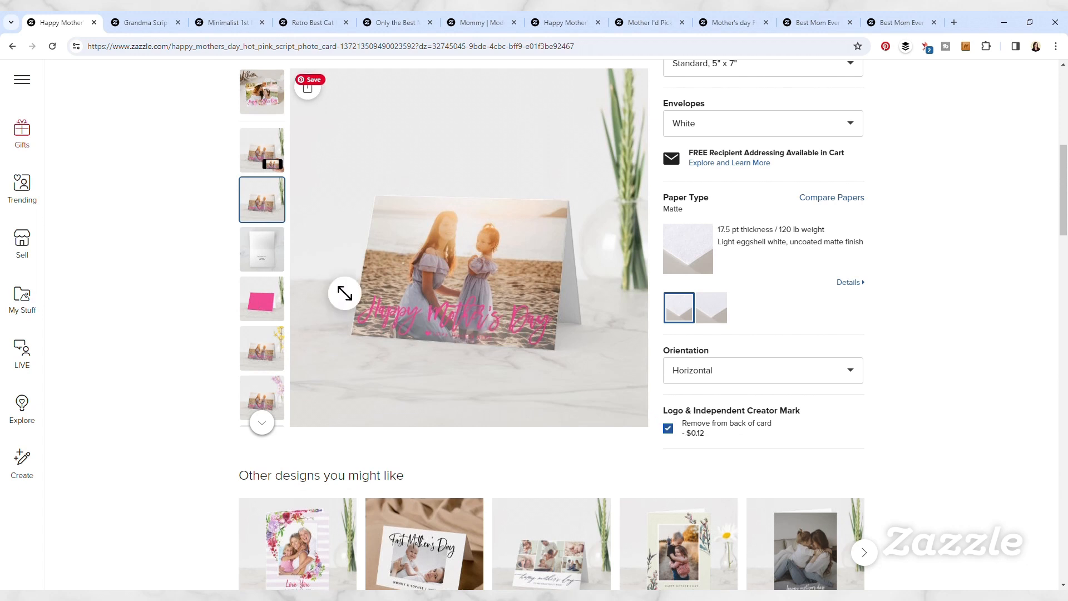
pyautogui.click(262, 309)
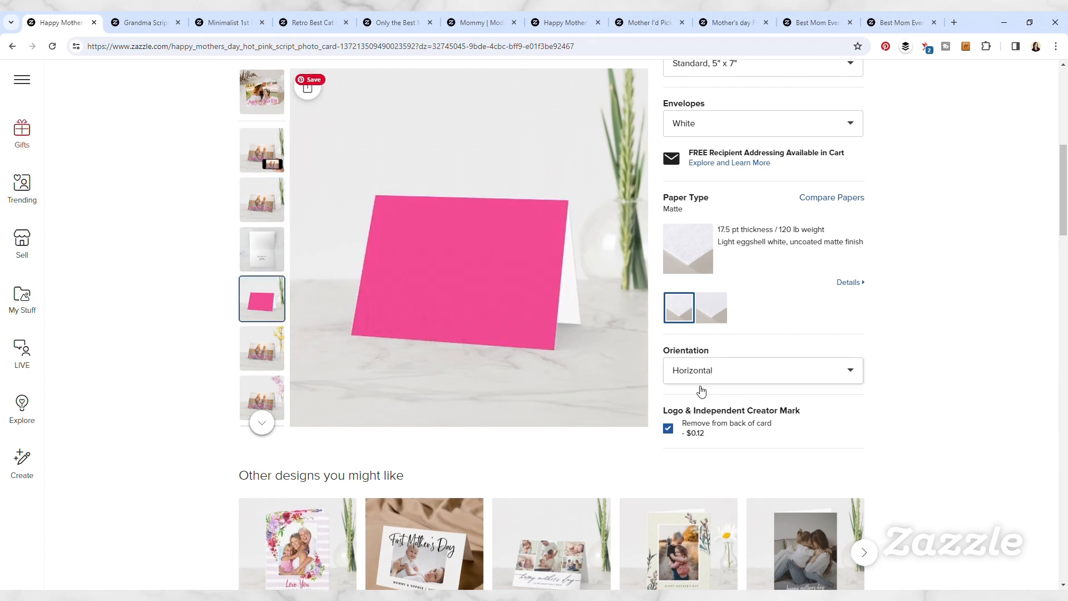
pyautogui.click(670, 429)
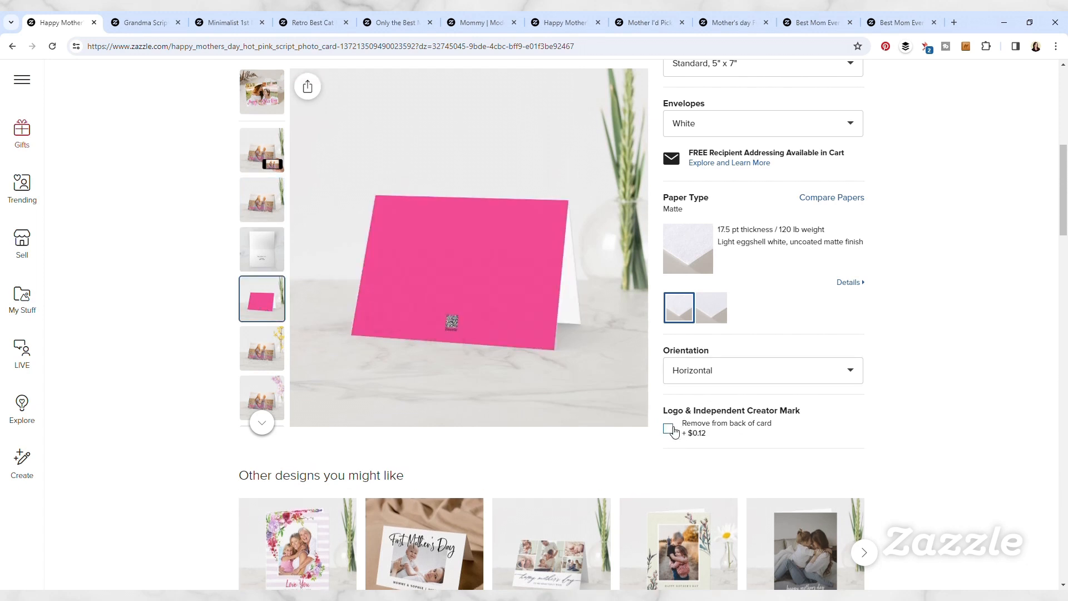
pyautogui.click(670, 430)
# Review the available format, size and envelope options for the card without changing them.
pyautogui.scroll(6, 897, 410)
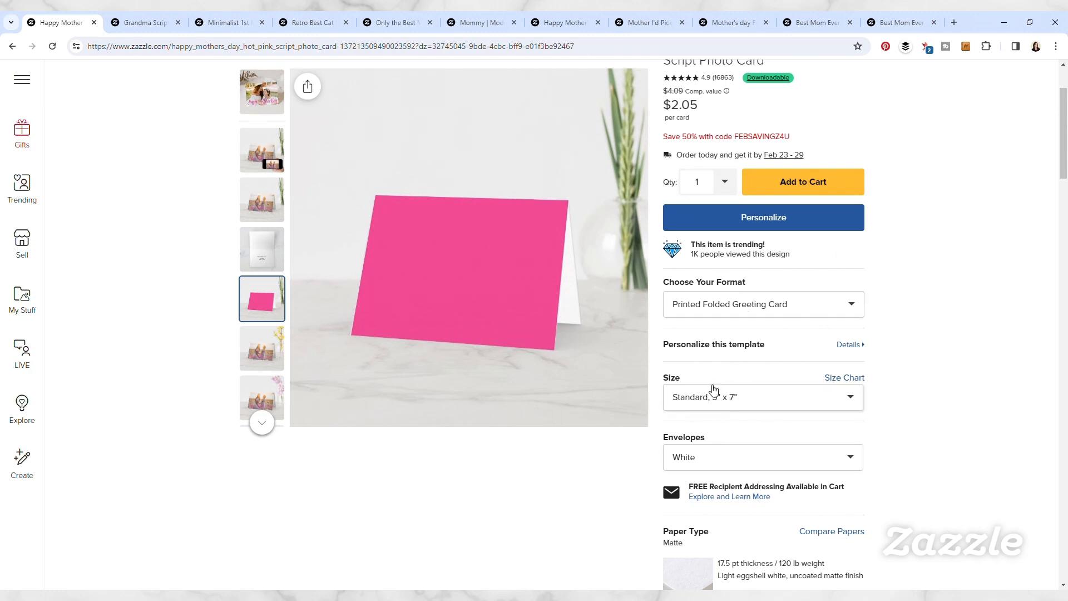
pyautogui.click(694, 312)
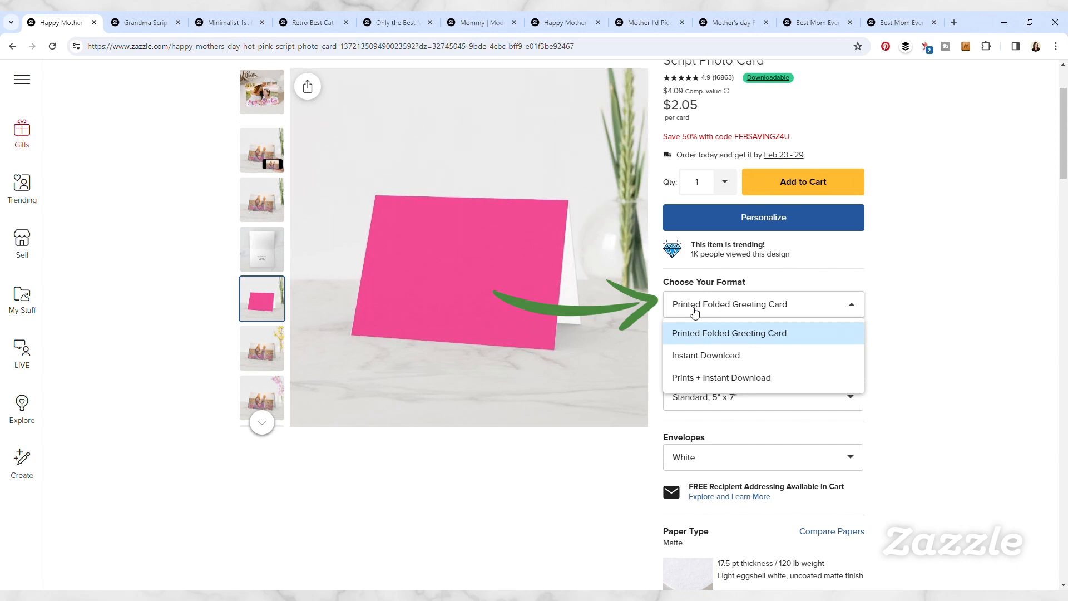
pyautogui.click(947, 373)
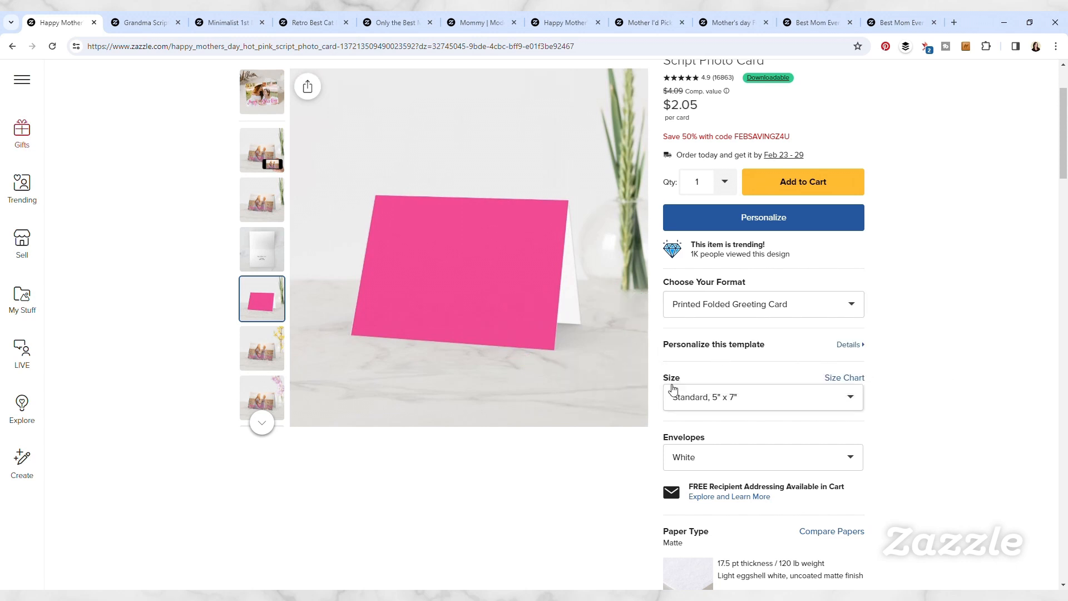
pyautogui.click(722, 398)
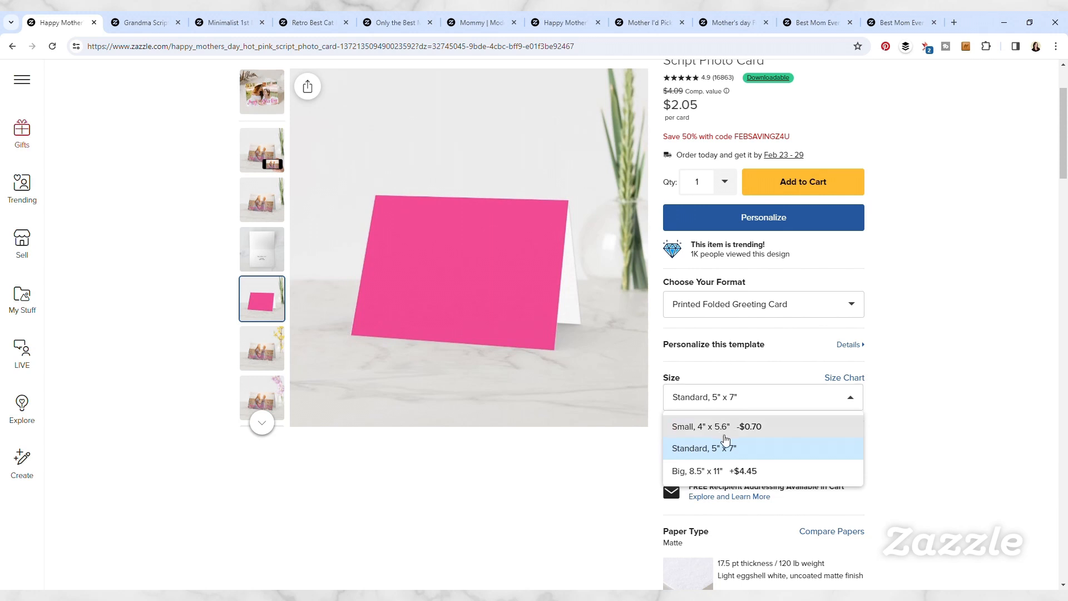
pyautogui.click(955, 389)
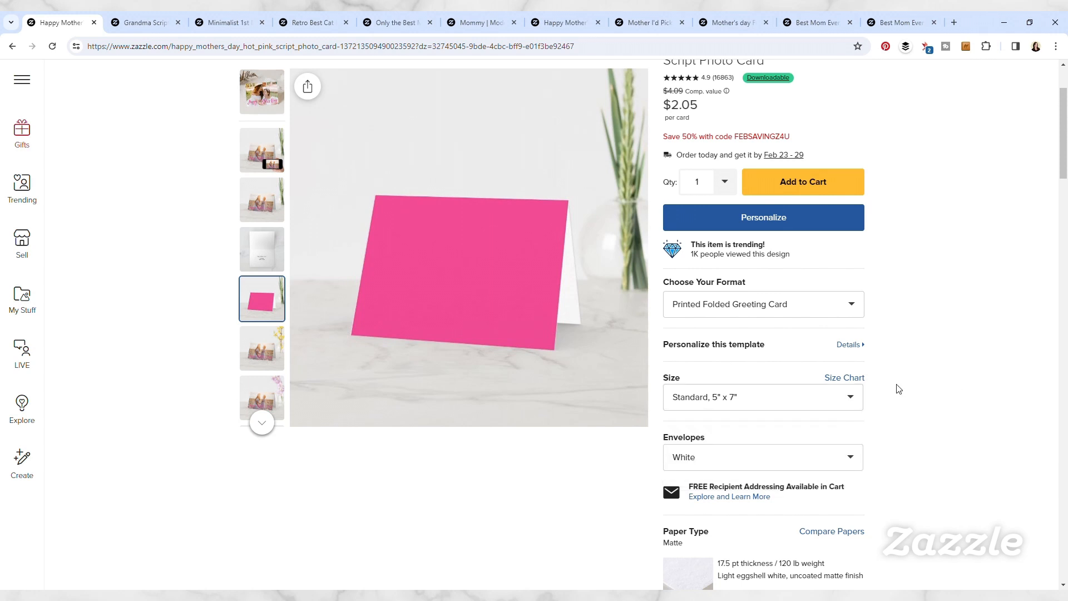
pyautogui.click(713, 465)
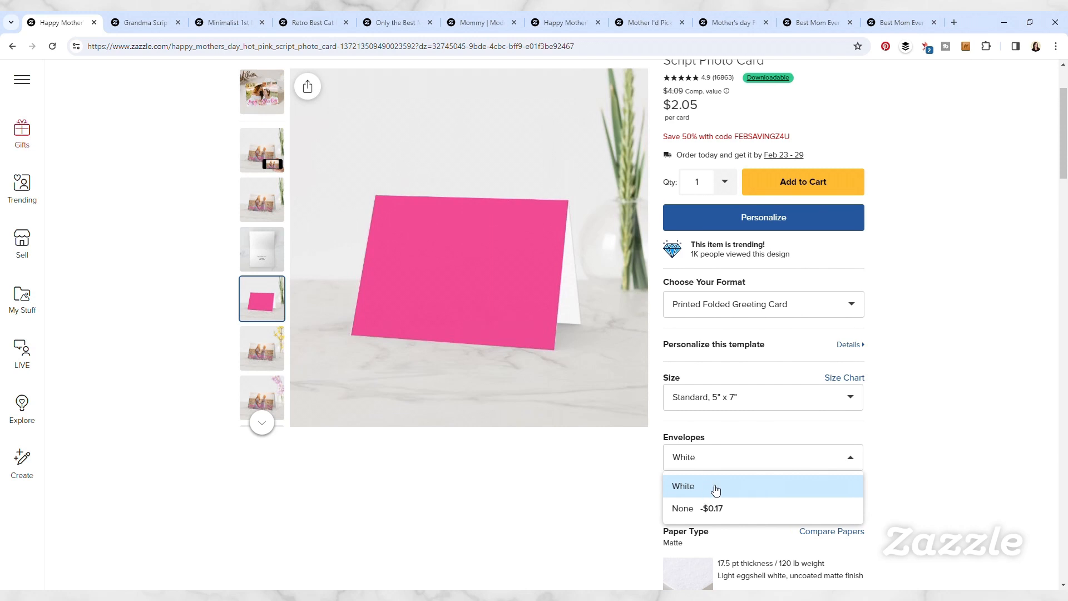
pyautogui.click(998, 451)
# Choose Semi-Gloss as the card's paper type.
pyautogui.scroll(-3, 956, 454)
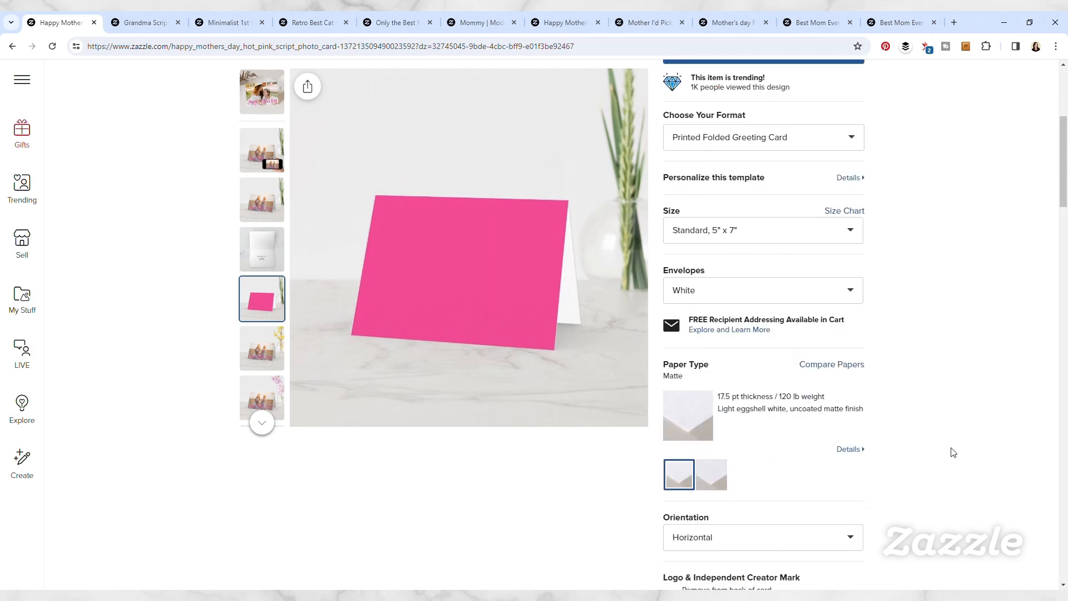
pyautogui.scroll(-2, 844, 420)
pyautogui.click(850, 338)
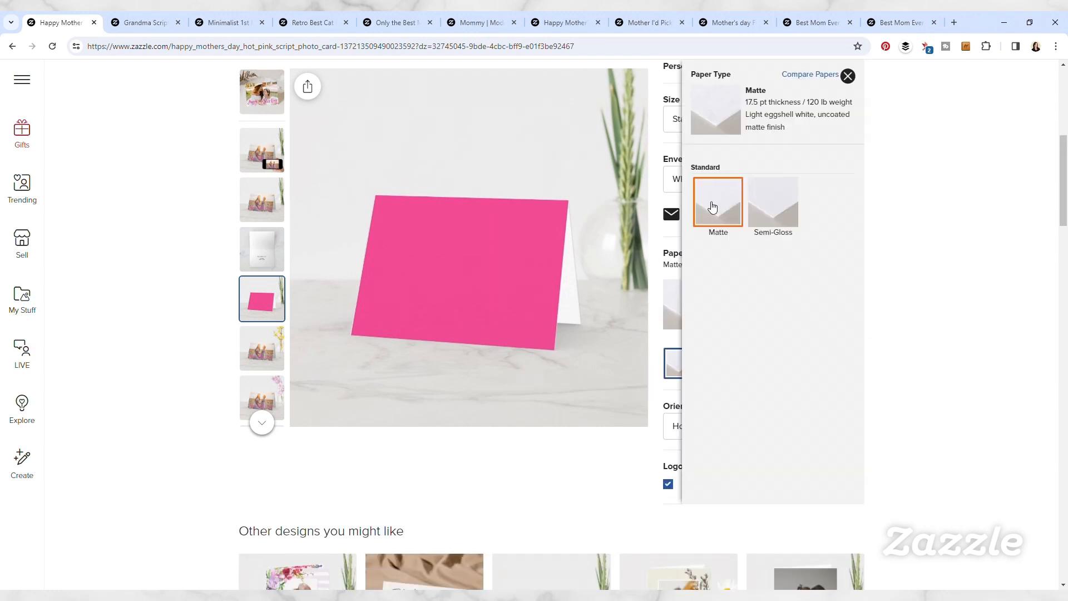
pyautogui.click(774, 206)
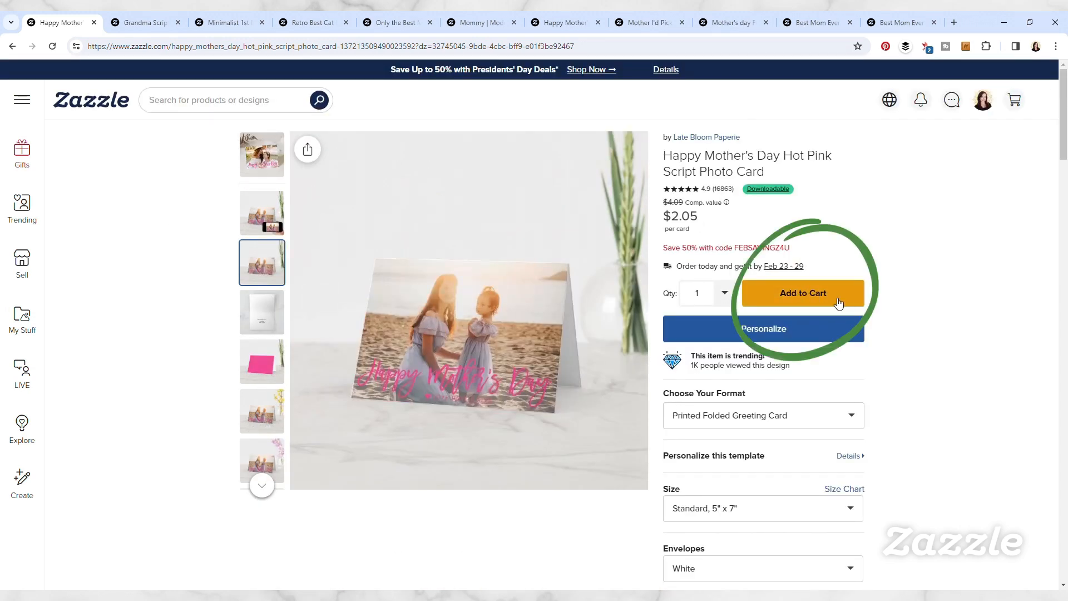
# Close the card's page and personalize the Grandma script mug's text as "EST. 2024", checking it in the product views.
pyautogui.hotkey('ctrl', 'w')
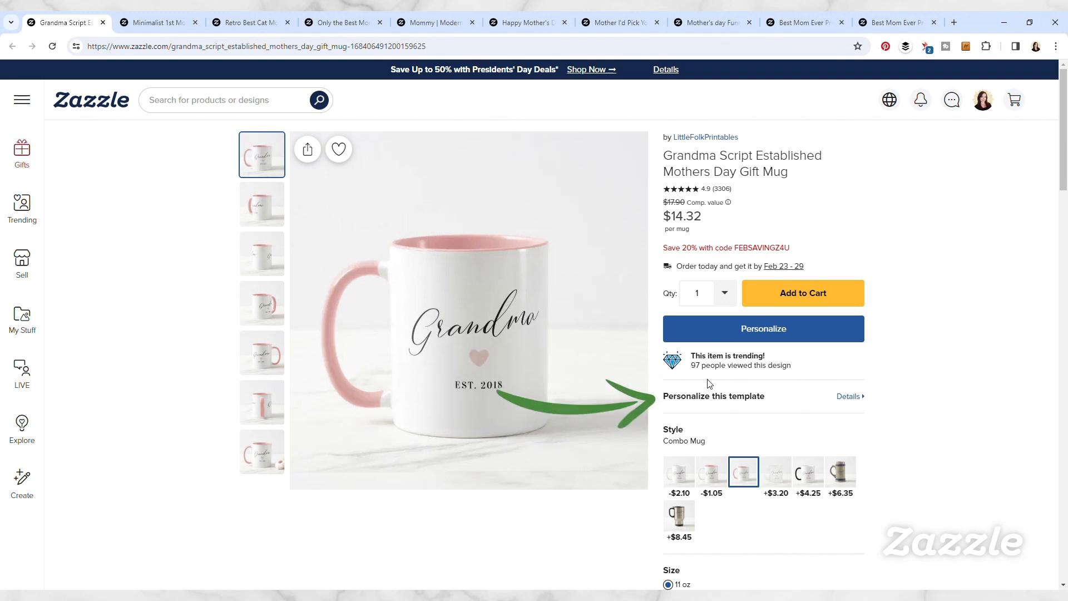
pyautogui.click(717, 402)
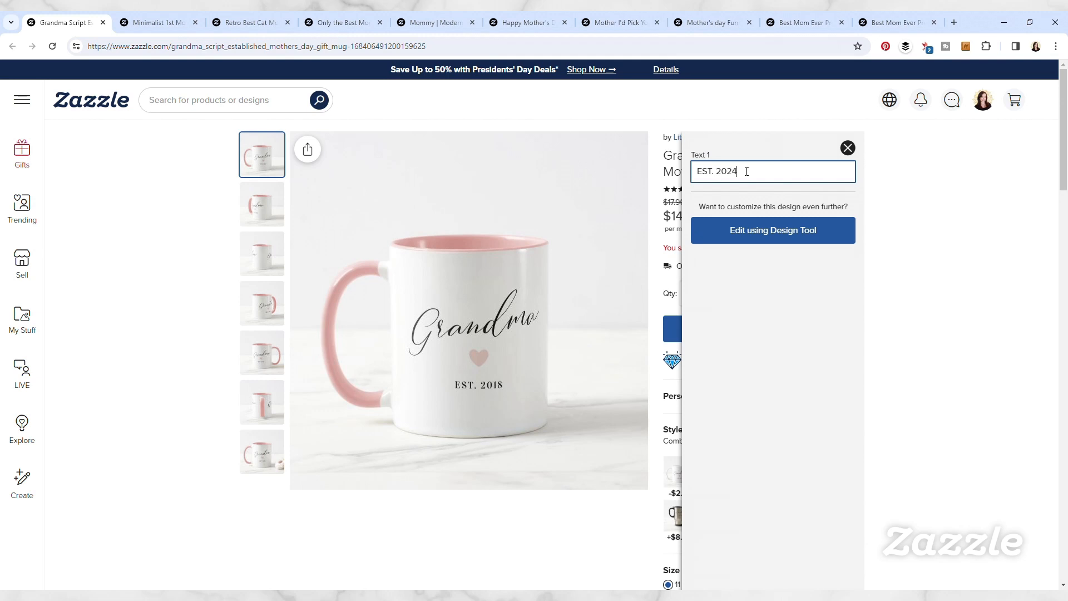
pyautogui.click(622, 120)
pyautogui.click(262, 303)
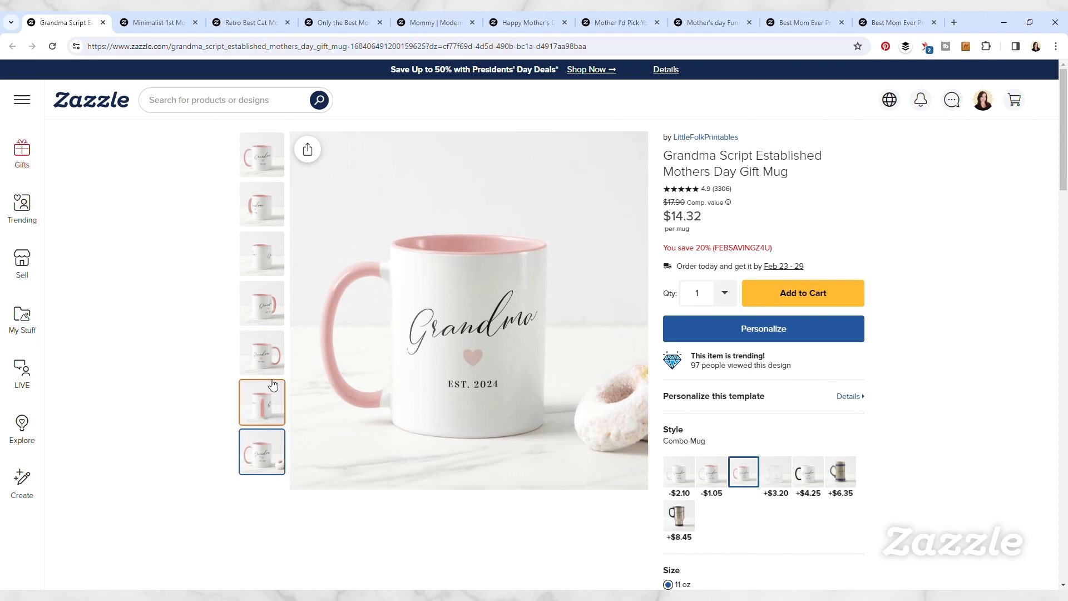
# Add the personalized Grandma mug to the cart and close its page.
pyautogui.scroll(-1, 267, 401)
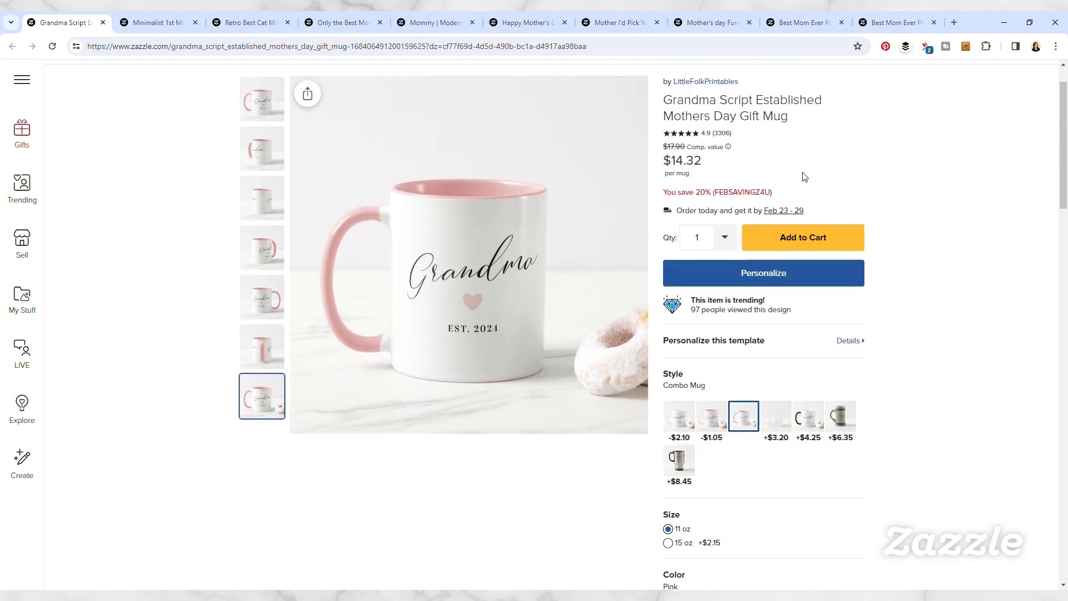
pyautogui.click(802, 239)
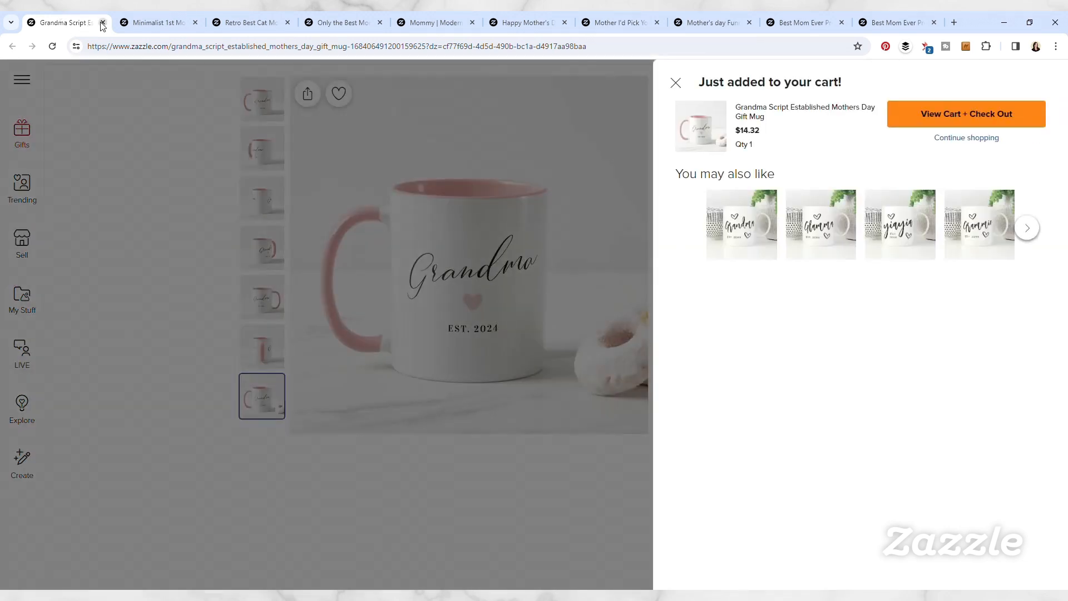
pyautogui.click(103, 22)
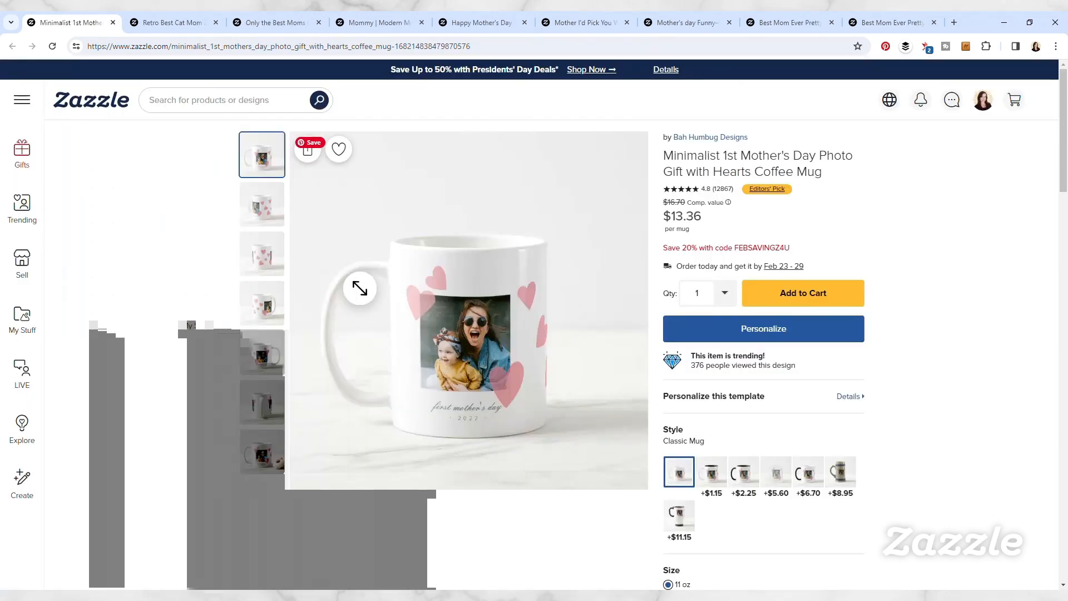
# Examine the minimalist first Mother's Day photo mug with hearts in its different product views.
pyautogui.click(260, 214)
pyautogui.click(268, 306)
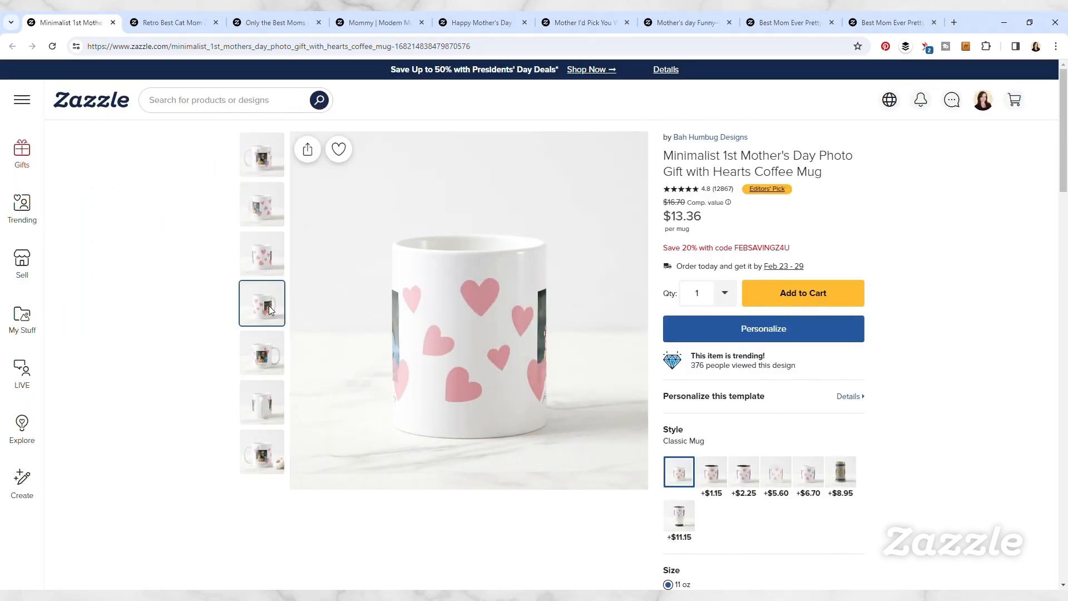
pyautogui.click(265, 354)
pyautogui.click(260, 403)
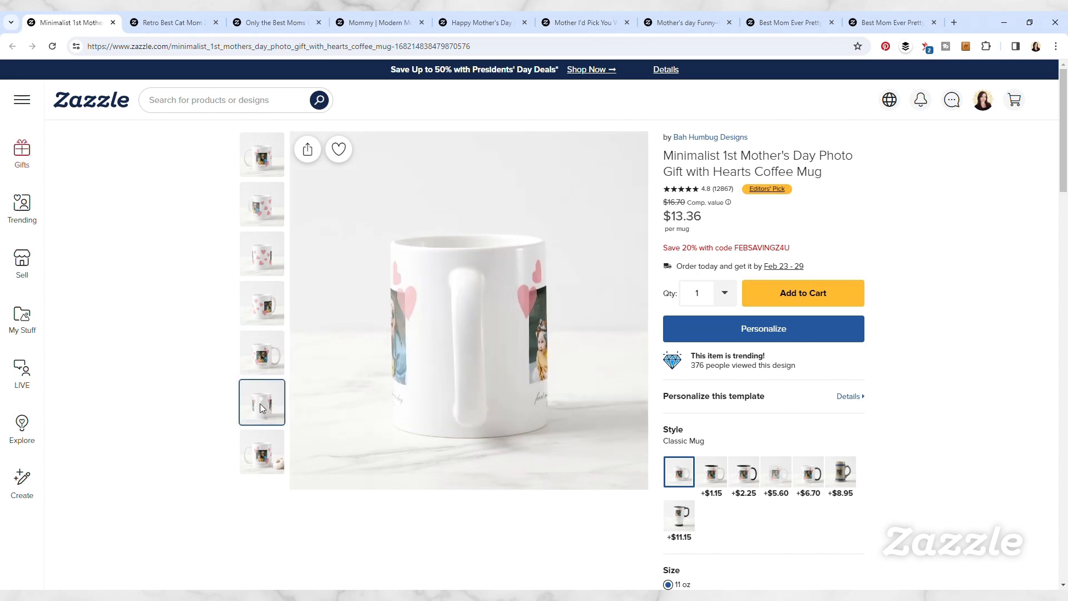
pyautogui.click(268, 437)
pyautogui.click(265, 391)
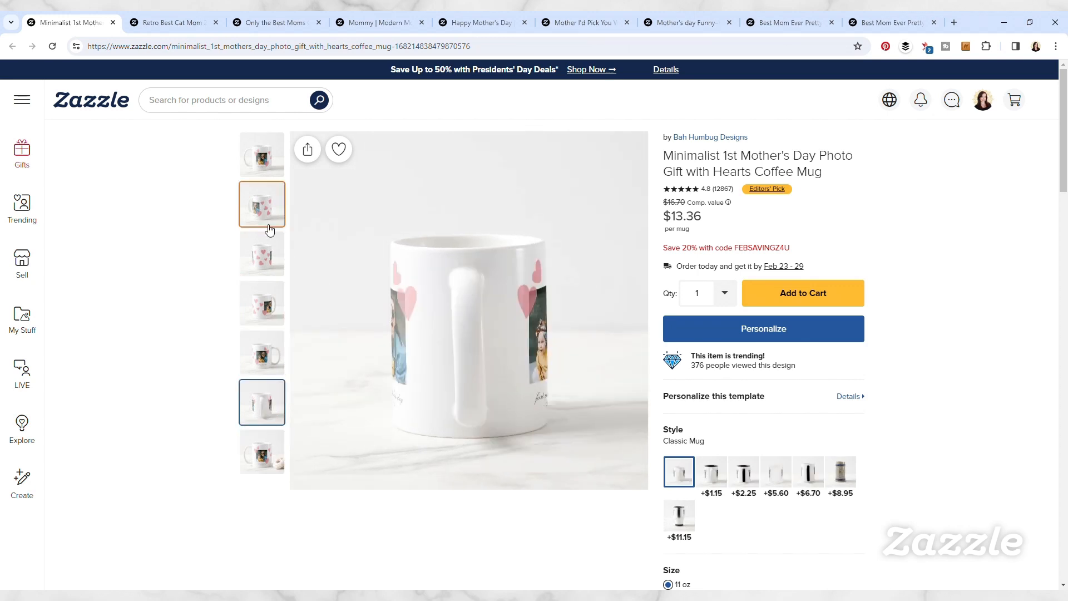
pyautogui.click(264, 167)
# Bring up the Retro Best Cat Mom photo mug and examine its product views.
pyautogui.hotkey('ctrl', 'Tab')
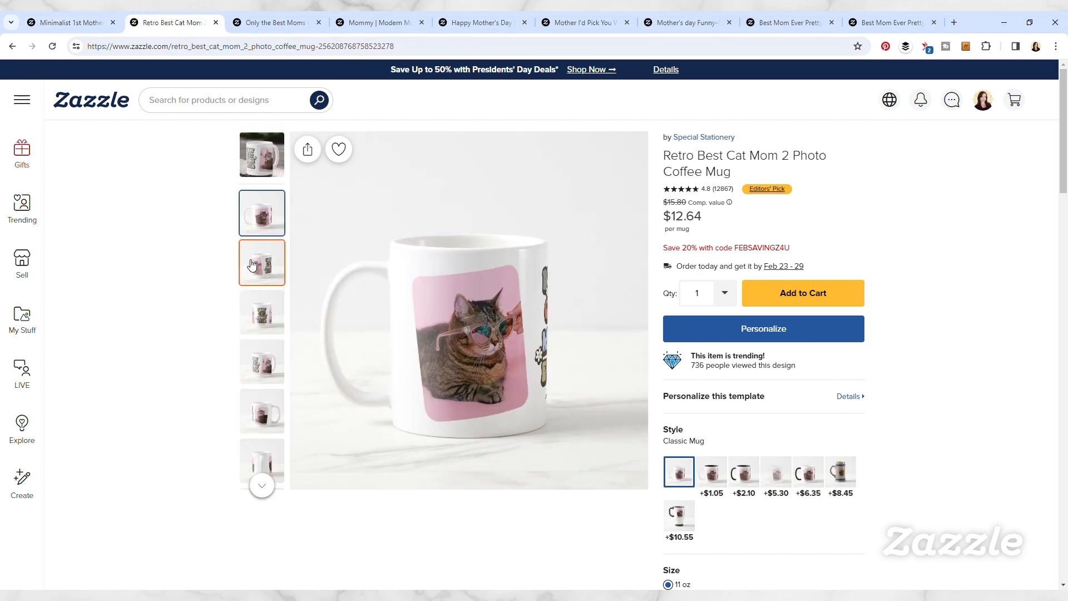
pyautogui.click(255, 266)
pyautogui.click(277, 325)
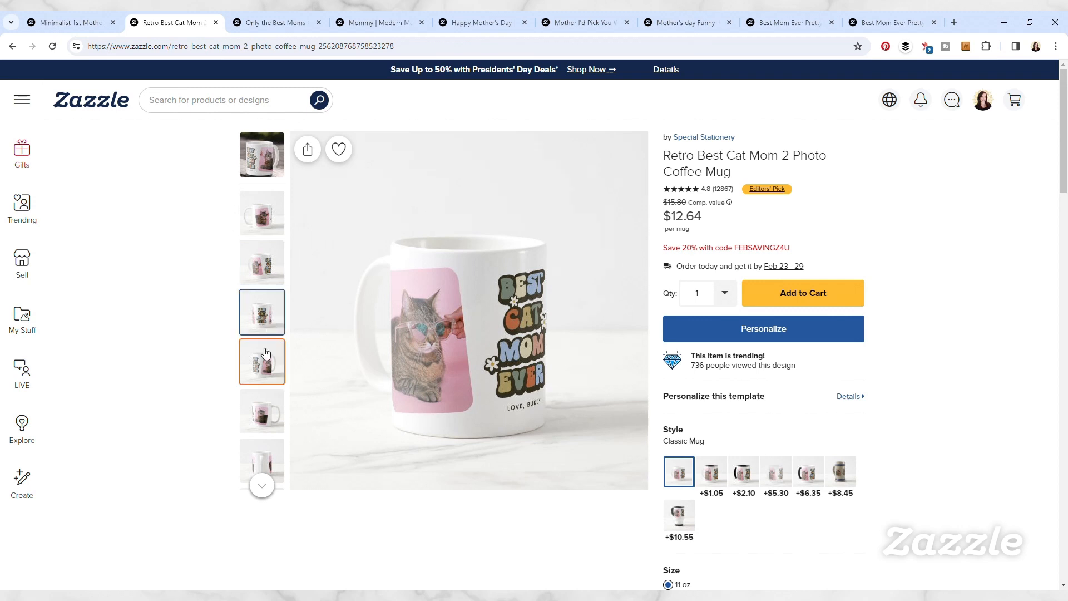
pyautogui.click(278, 372)
# Look over the Grandma photo plaque and the Mommy tote bag's personalization fields, closing both product pages.
pyautogui.click(283, 23)
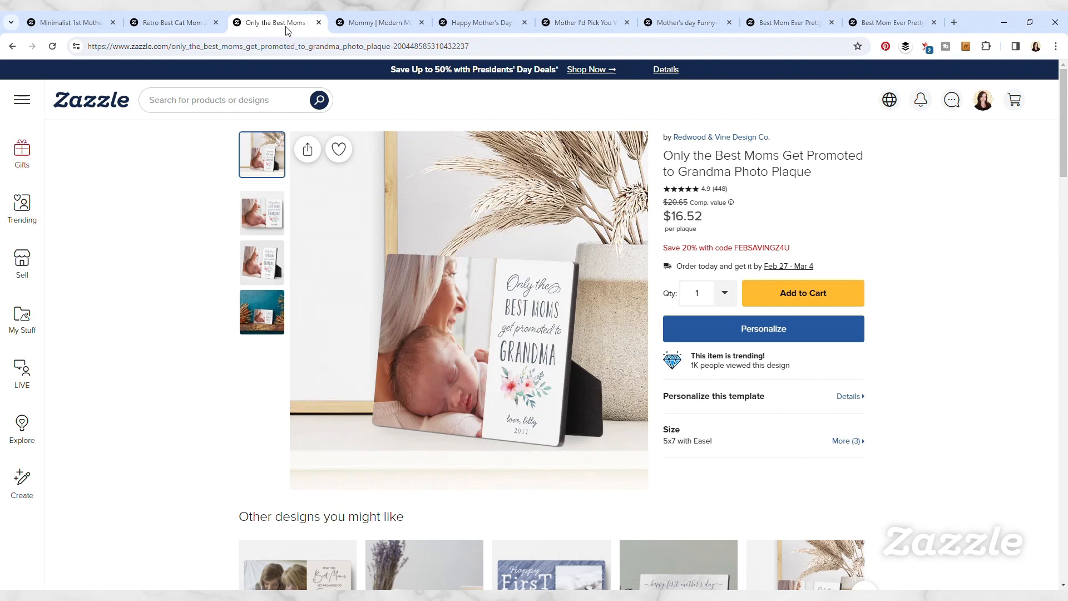
pyautogui.hotkey('ctrl', 'w')
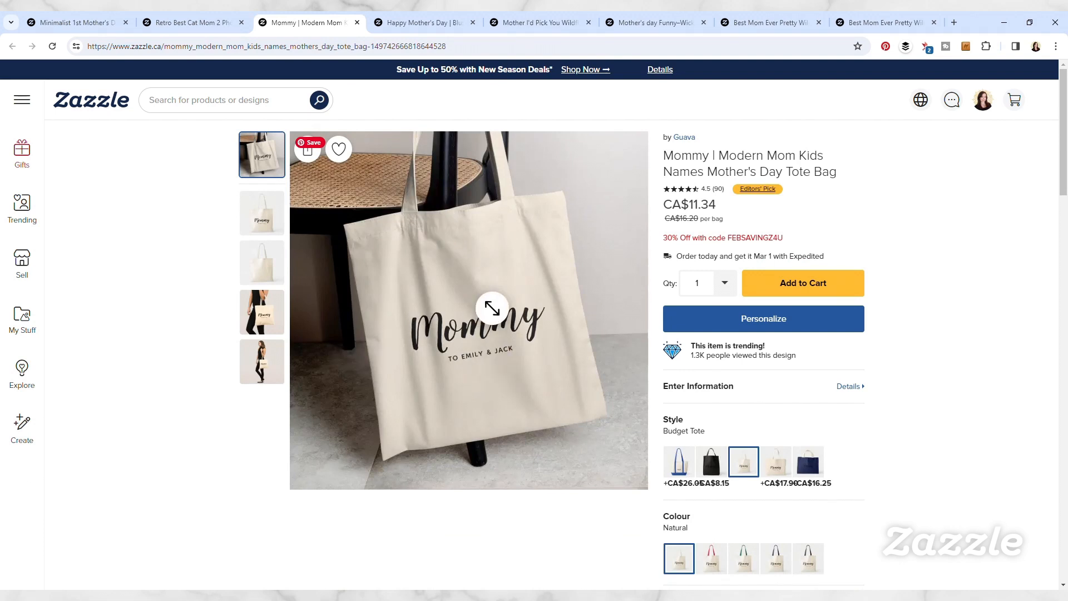
pyautogui.click(764, 318)
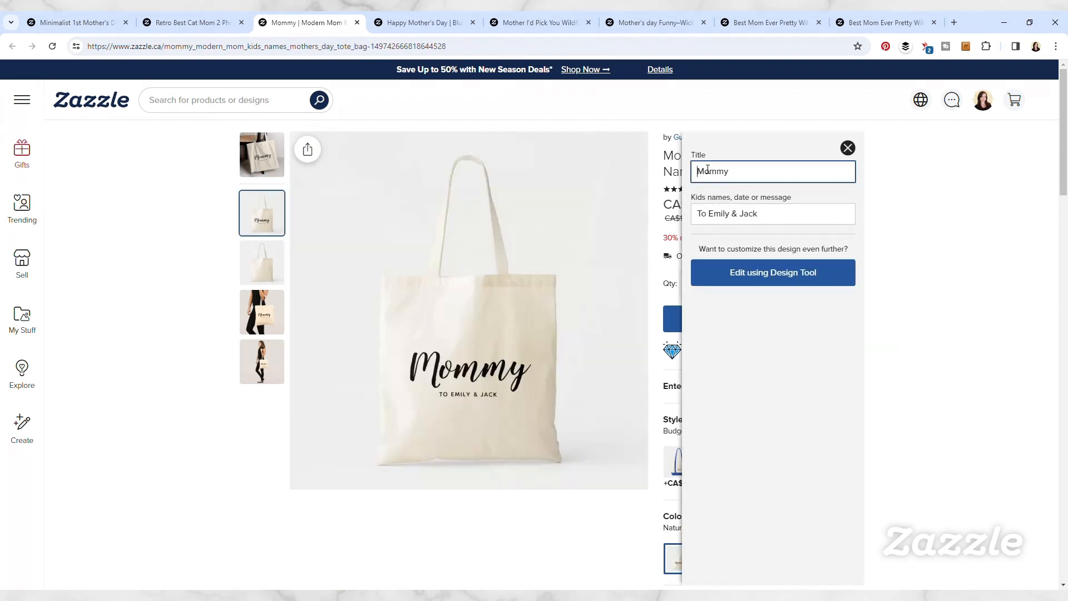
pyautogui.hotkey('ctrl', 'w')
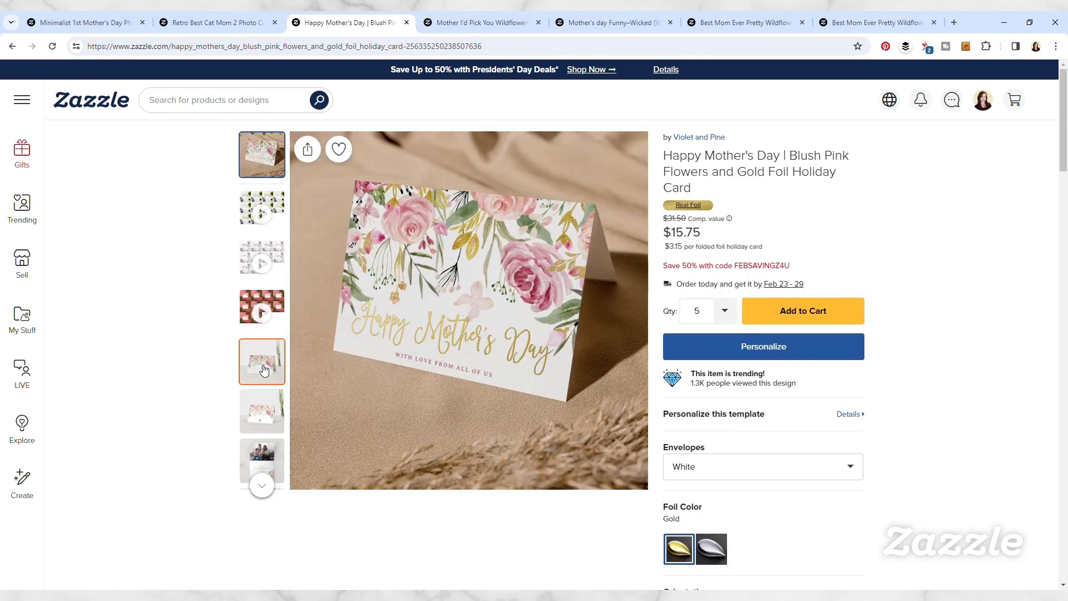
# Examine the inside and styled views of the blush pink gold foil card and close the open Mother's Day card pages.
pyautogui.click(278, 451)
pyautogui.click(263, 485)
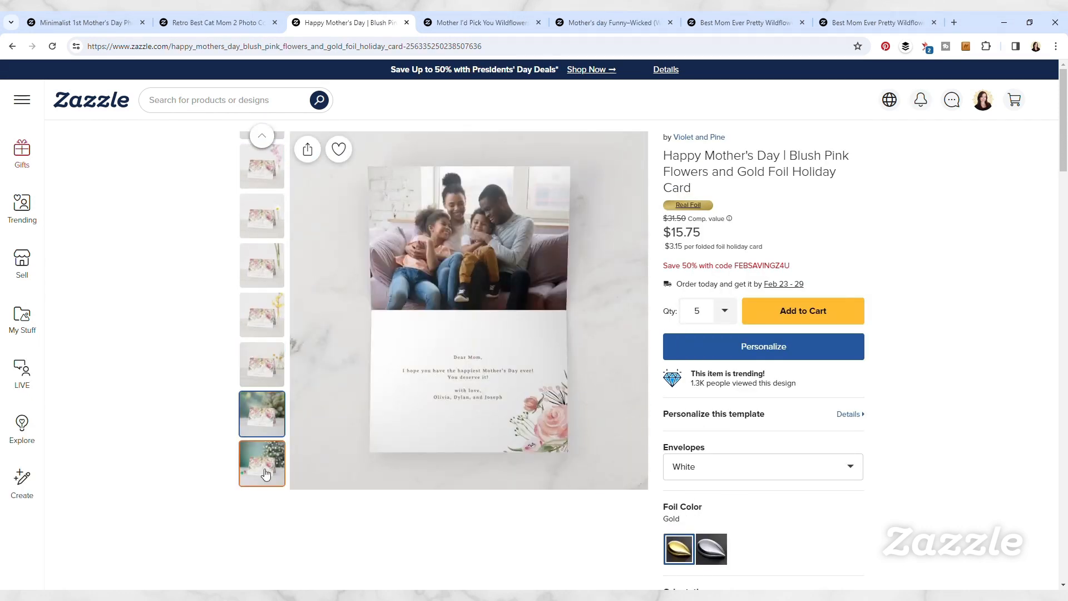
pyautogui.click(256, 399)
pyautogui.click(263, 374)
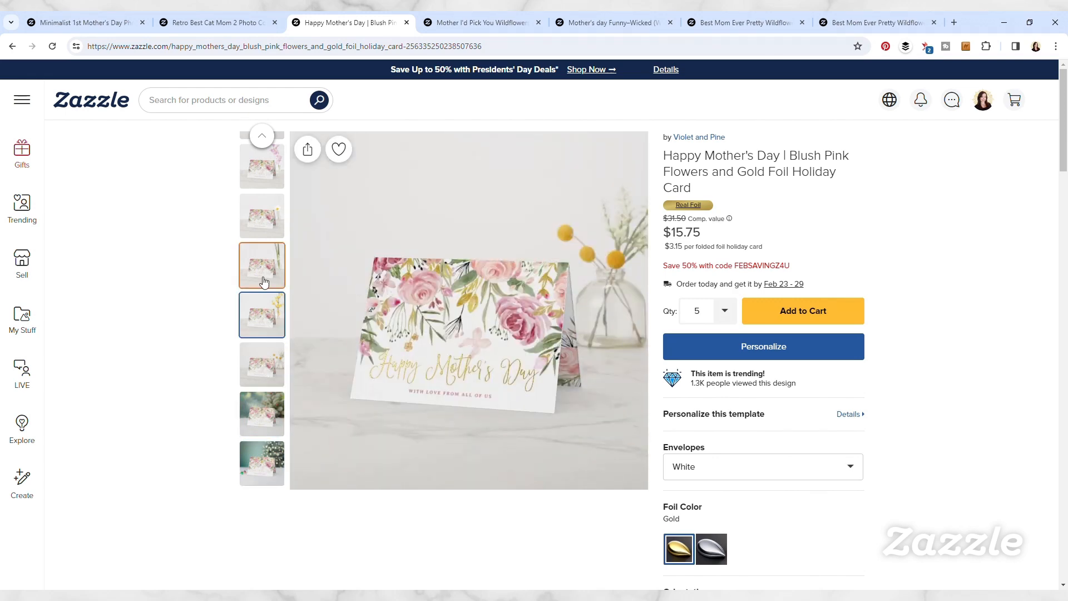
pyautogui.hotkey('ctrl', 'w')
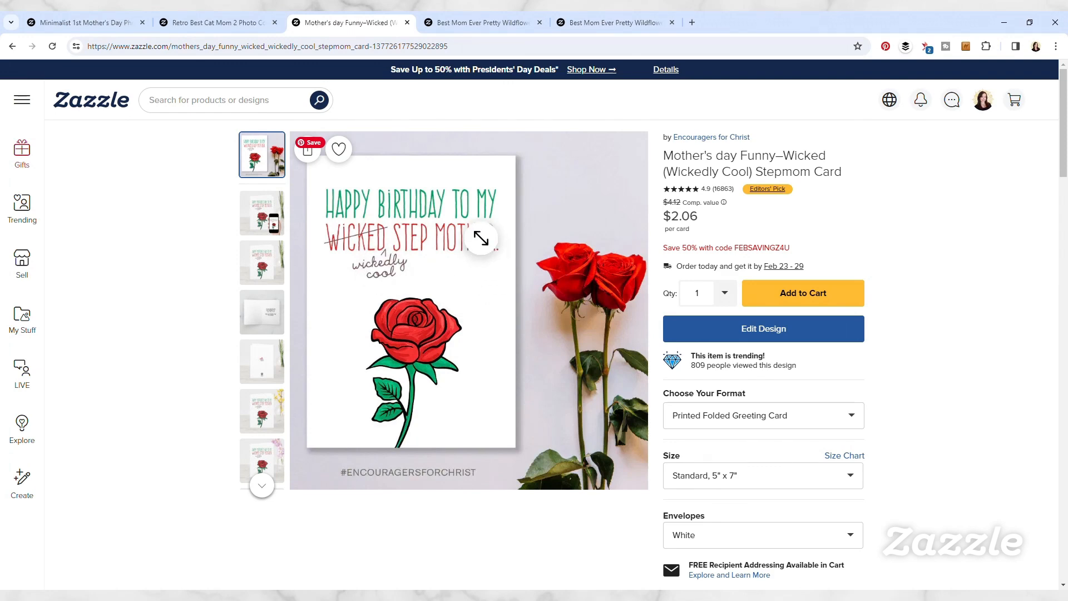
pyautogui.hotkey('ctrl', 'w')
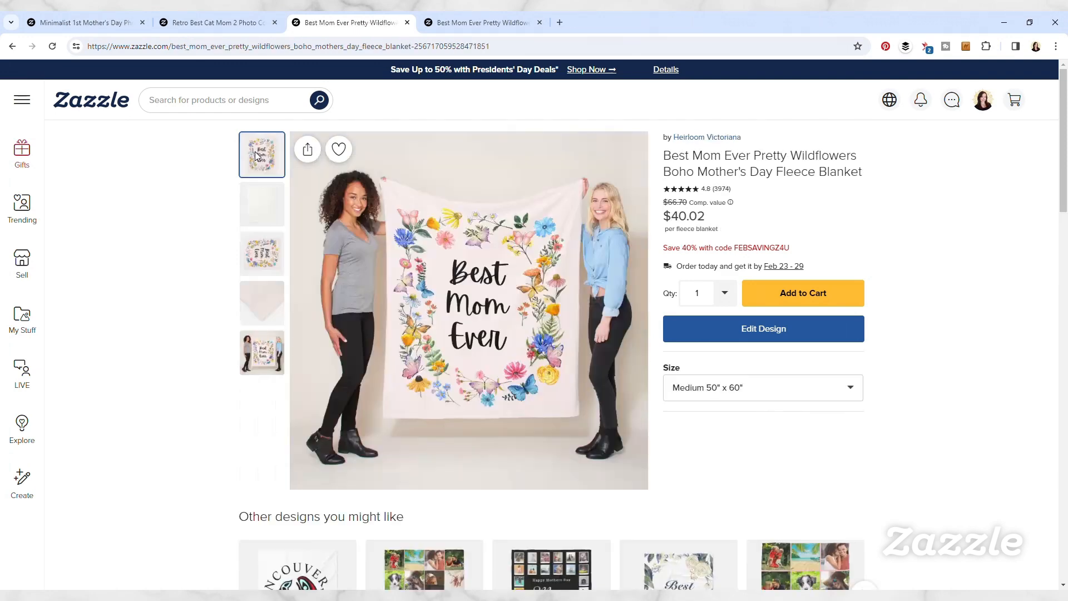
# Examine the Best Mom Ever wildflower fleece blanket's product views and compare it with the matching throw pillow.
pyautogui.click(259, 256)
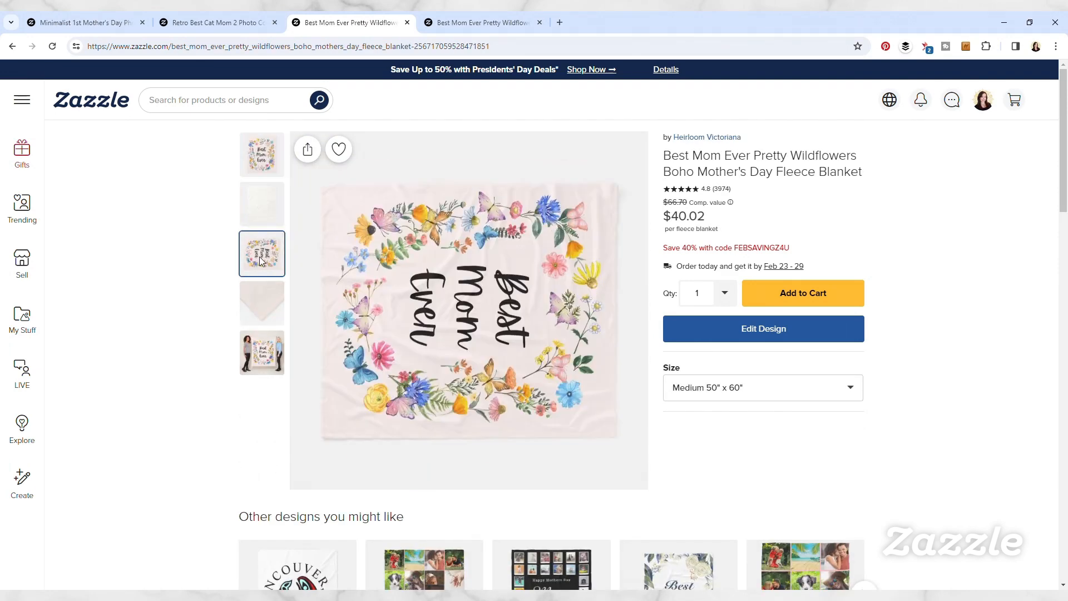
pyautogui.click(278, 354)
pyautogui.click(493, 23)
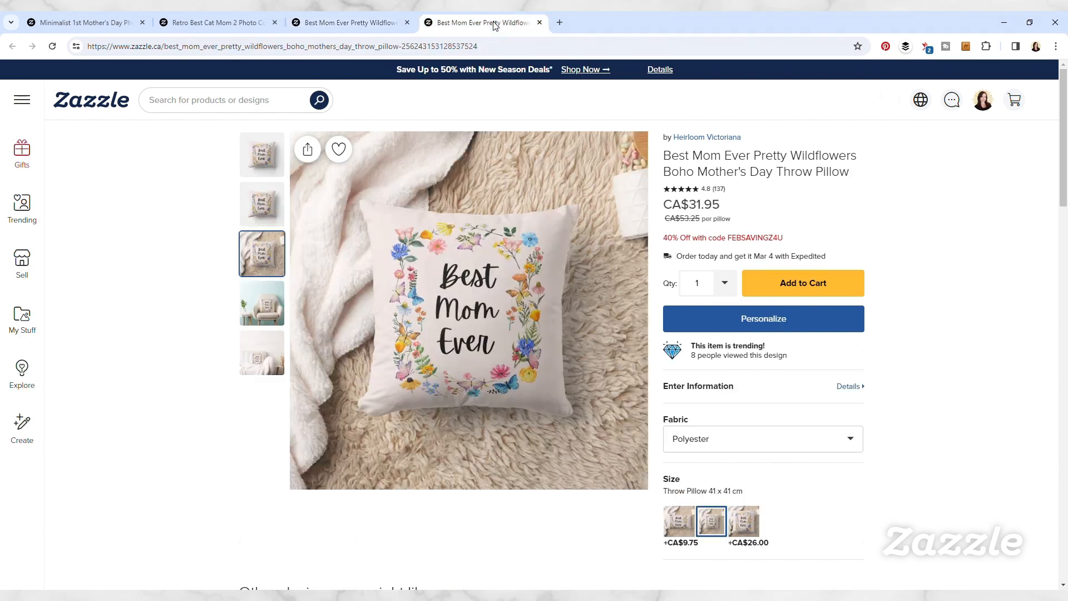
pyautogui.click(334, 25)
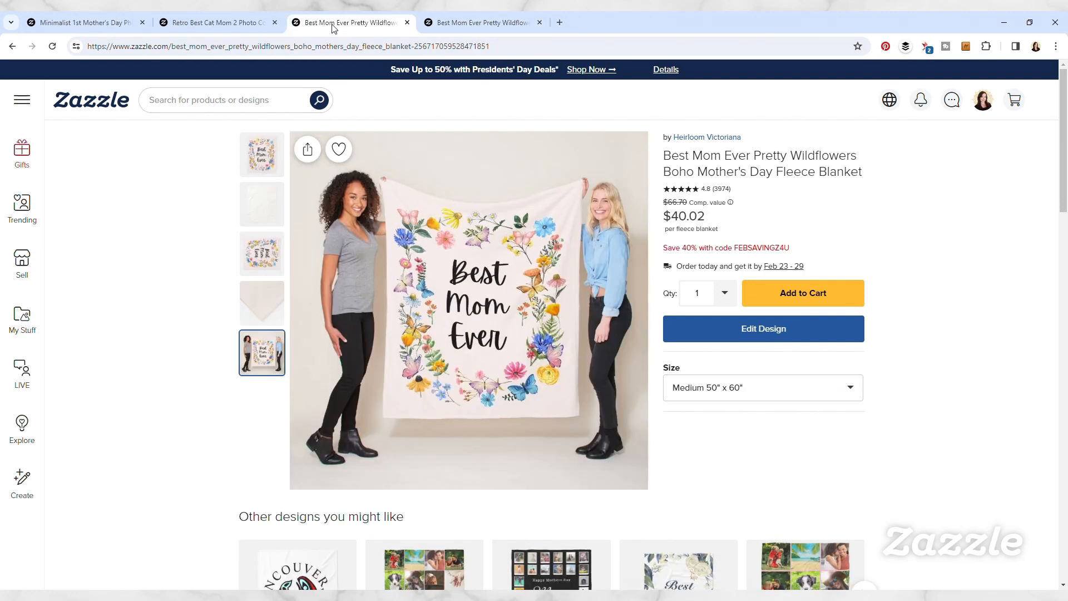